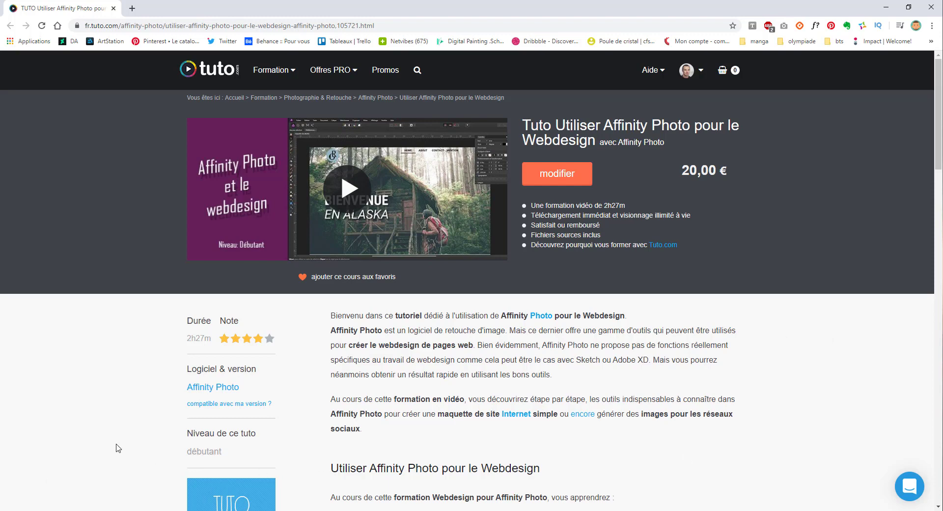
Step: Look through the enlarged screenshots on the Affinity Photo webdesign course page and switch to Affinity Photo
scroll(295, 425, "down", 7)
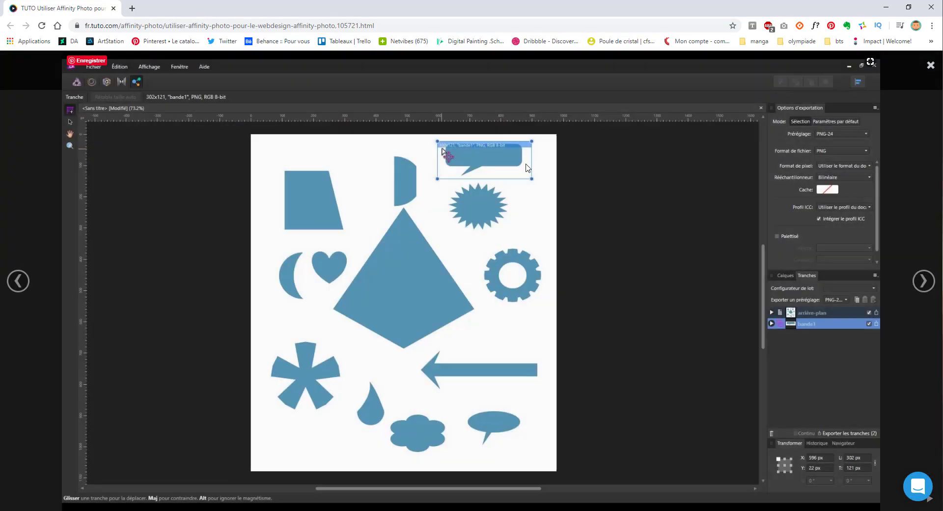
left_click(683, 461)
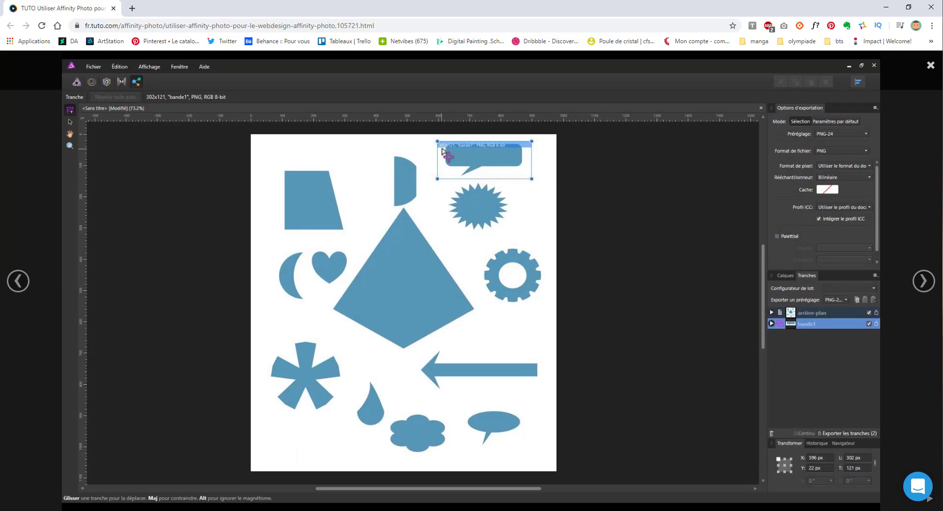
left_click(264, 508)
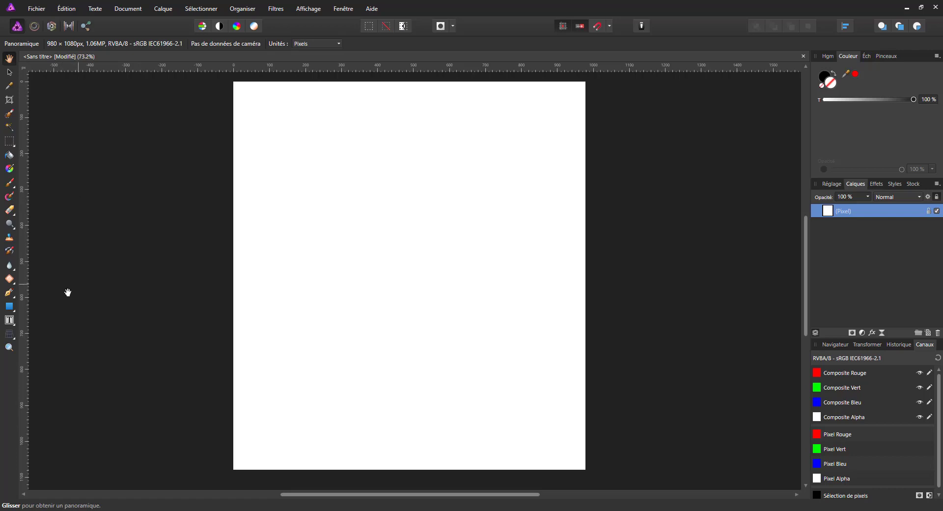
Step: Examine the Pen tool and the list of available shape tools, and deselect the pixel layer
left_click(4, 293)
left_click(6, 291)
left_click_drag(17, 60, 10, 61)
left_click(10, 86)
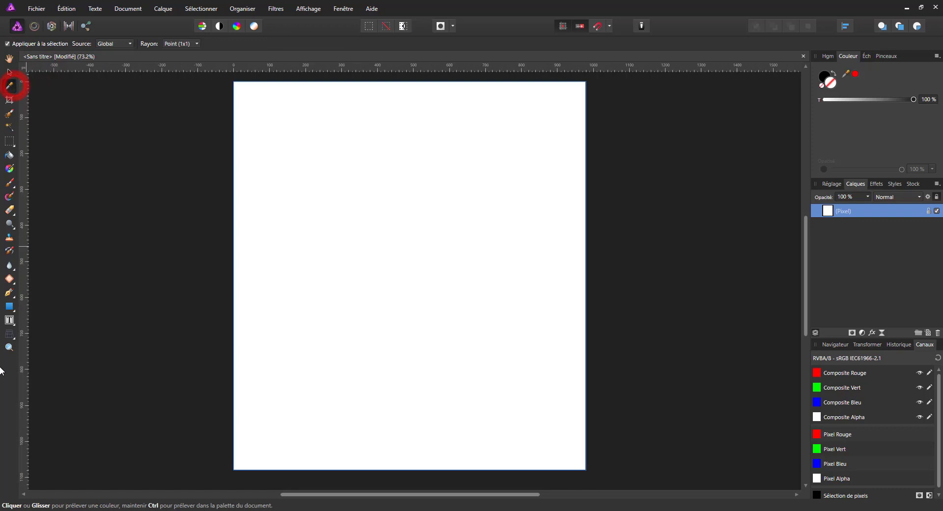
left_click(9, 293)
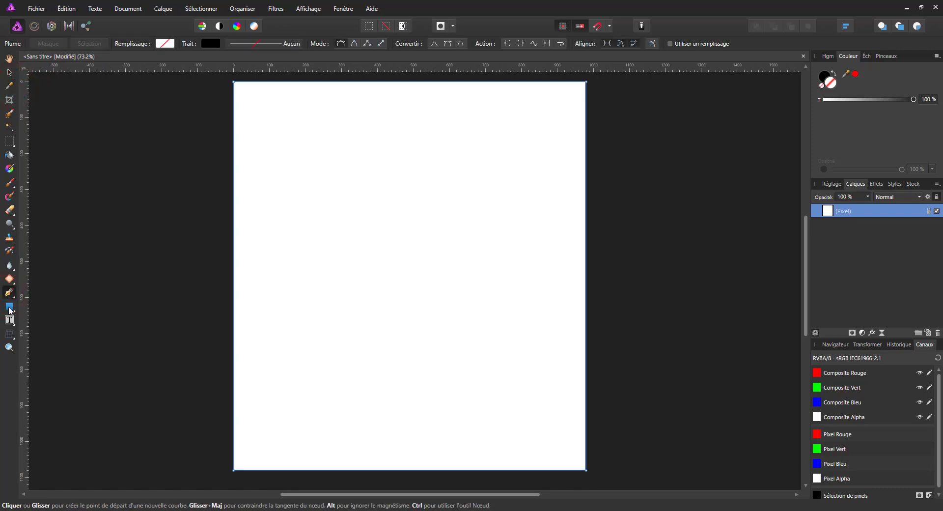
left_click(10, 309)
left_click(10, 310)
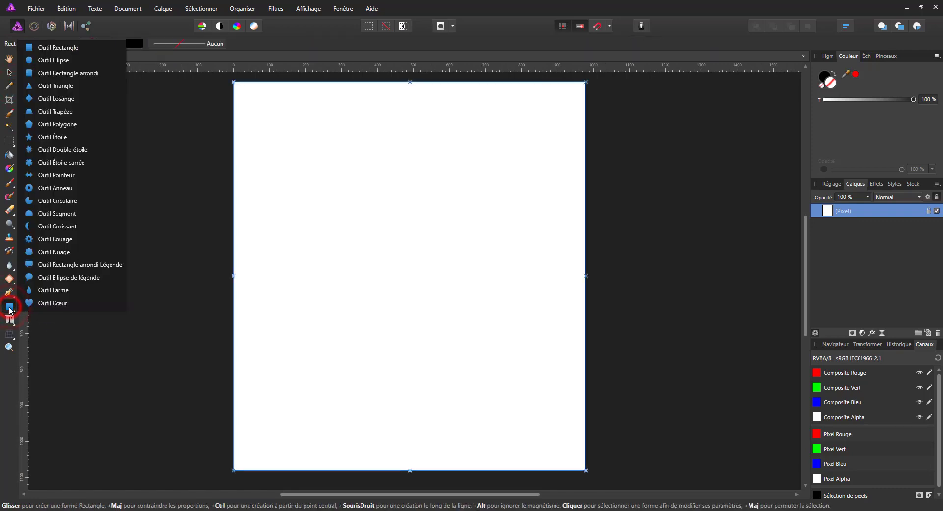
left_click(101, 396)
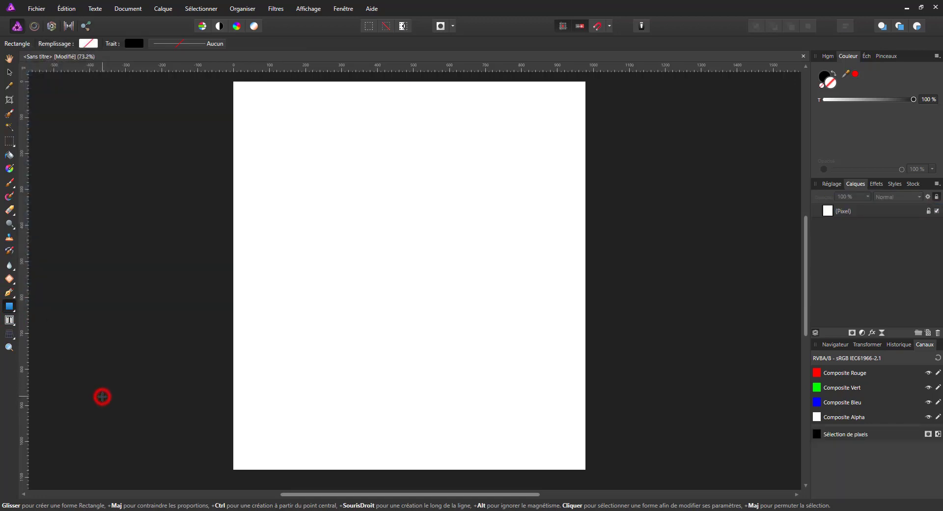
Step: Draw a closed, curved freeform outline with five nodes on the white page using the Pen tool
left_click(9, 293)
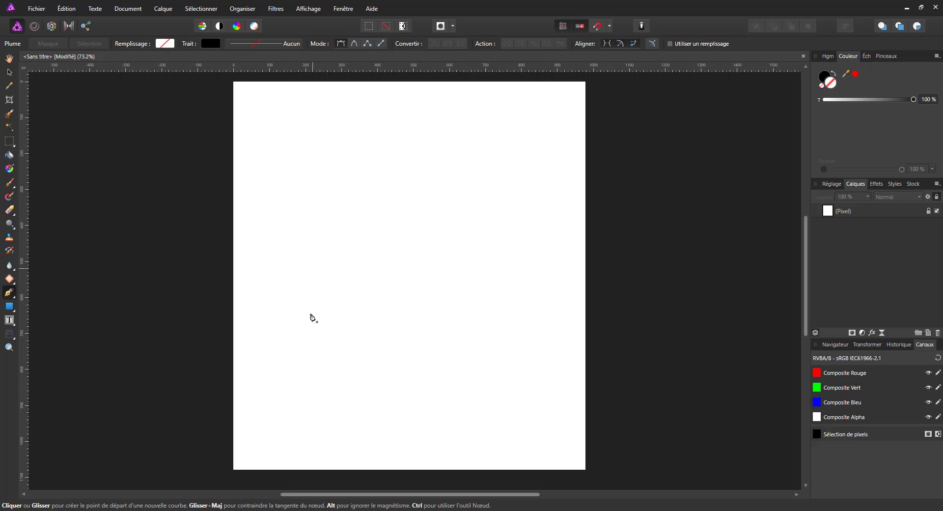
left_click(316, 332)
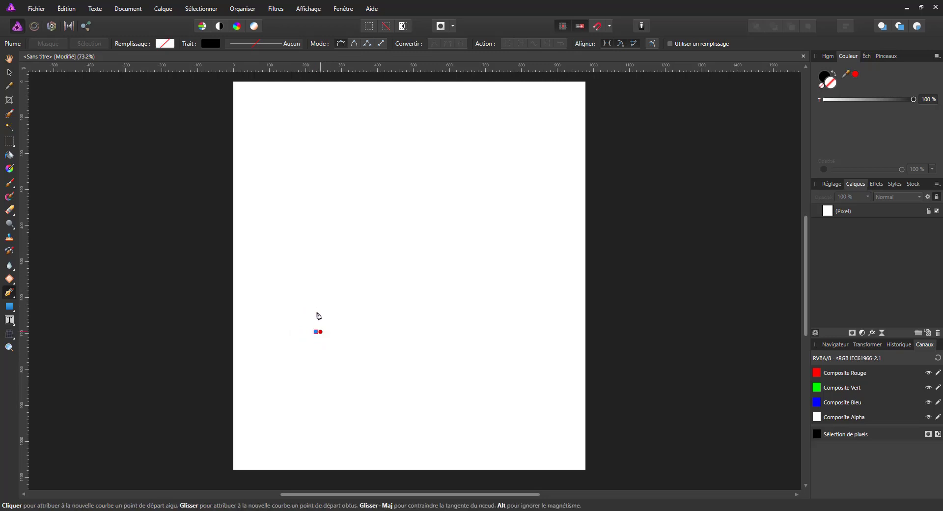
left_click_drag(332, 220, 403, 212)
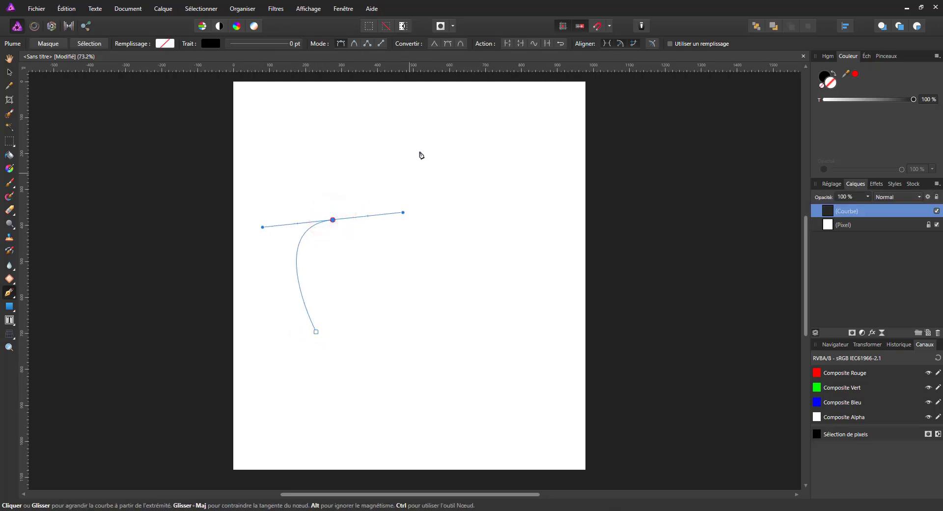
left_click_drag(421, 150, 389, 125)
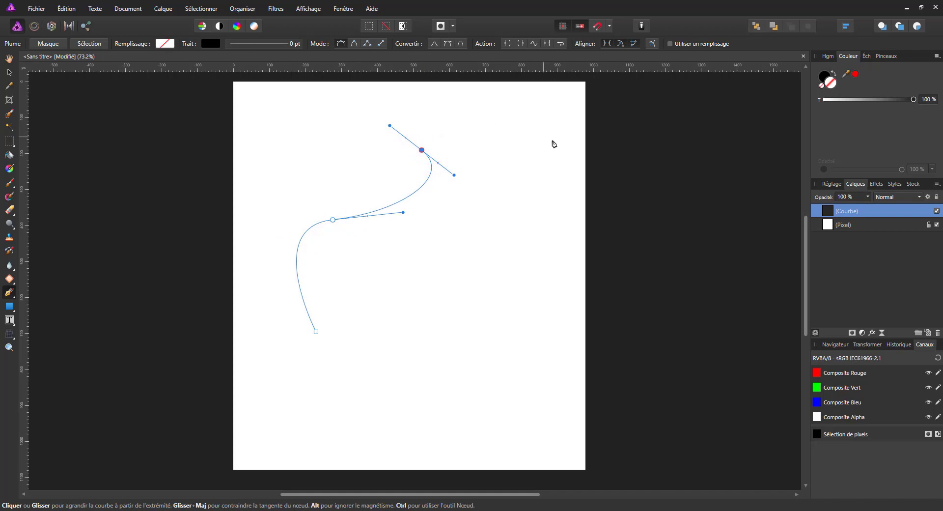
left_click_drag(554, 150, 579, 257)
left_click_drag(500, 401, 432, 394)
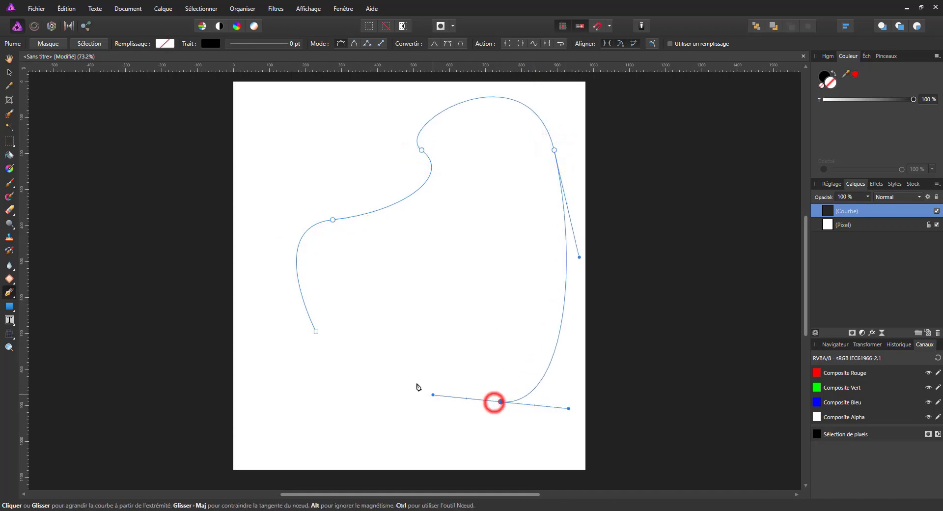
left_click(316, 332)
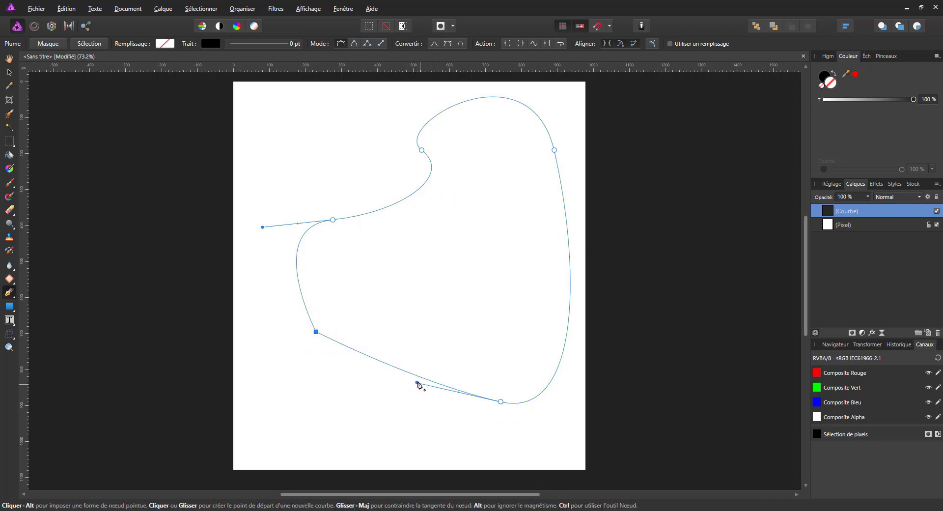
left_click_drag(417, 382, 417, 421)
key("ctrl+z")
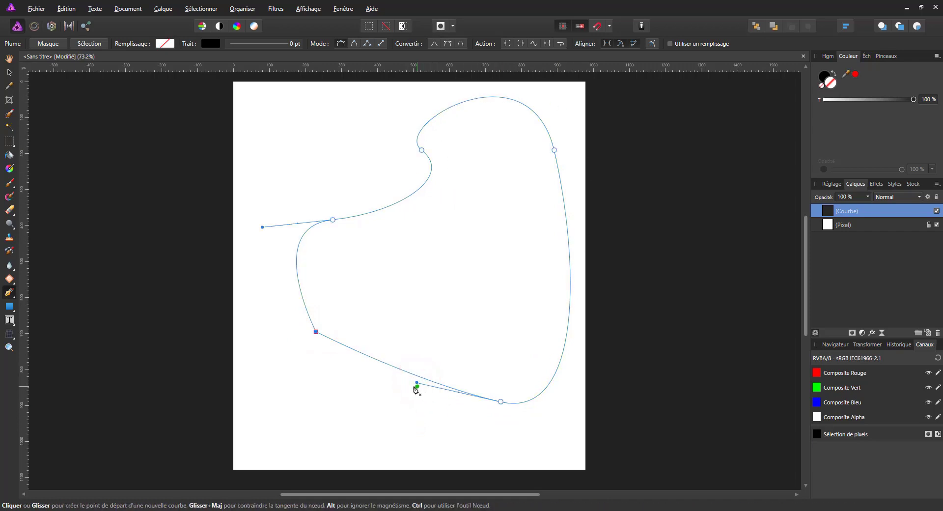
left_click_drag(418, 381, 425, 397)
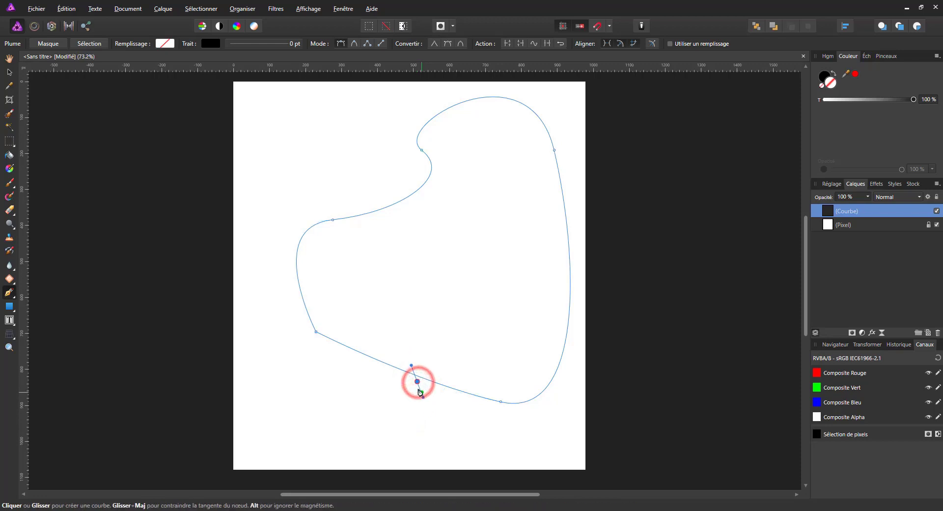
key("ctrl+z")
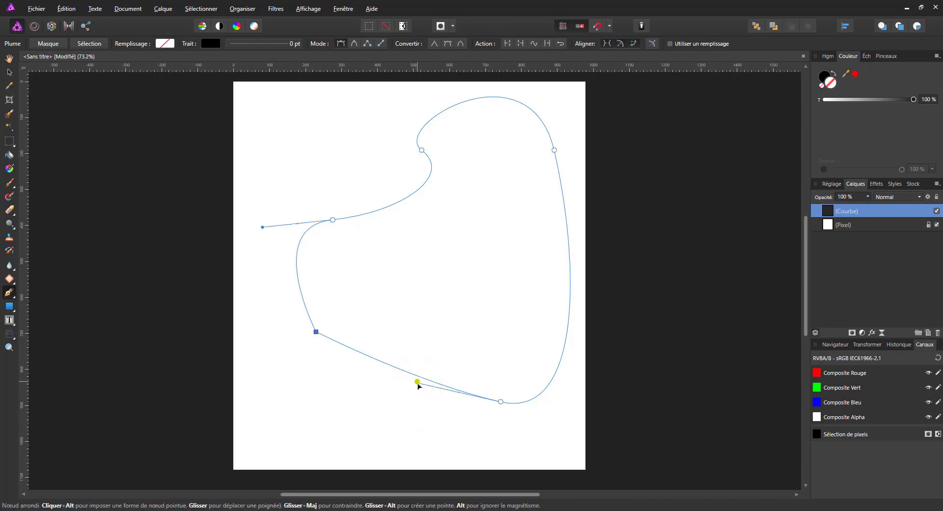
Step: Reshape the outline's lower edge into a rounded outward bulge by adjusting the direction handles of its lowest node
left_click_drag(417, 384, 475, 484)
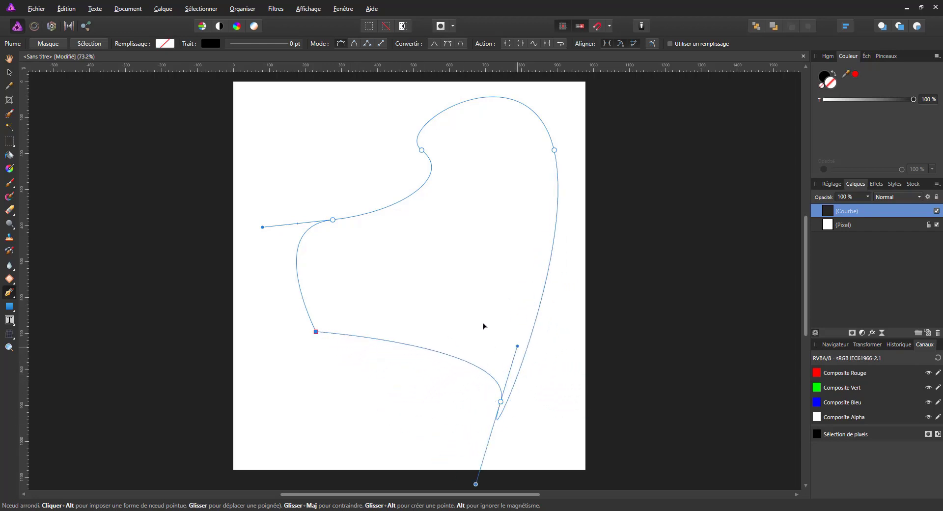
left_click_drag(517, 346, 351, 394)
key("a")
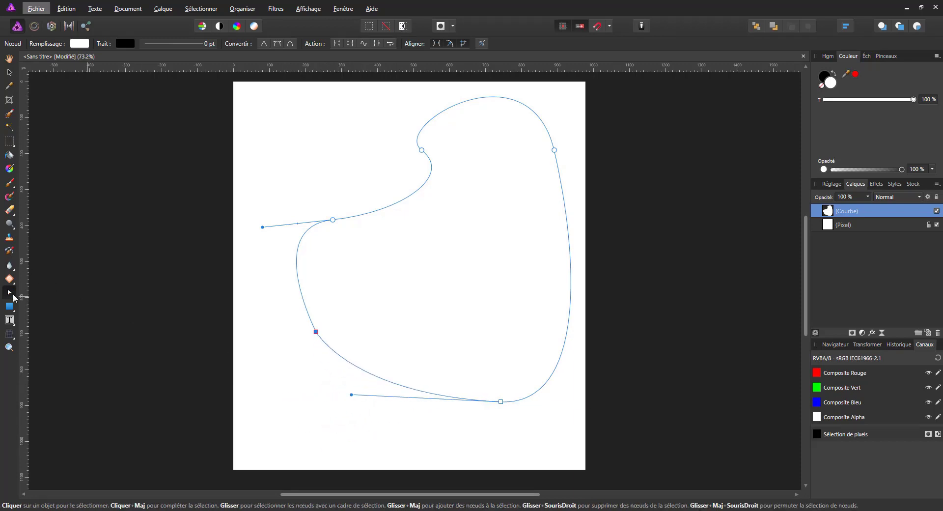
left_click_drag(9, 292, 49, 294)
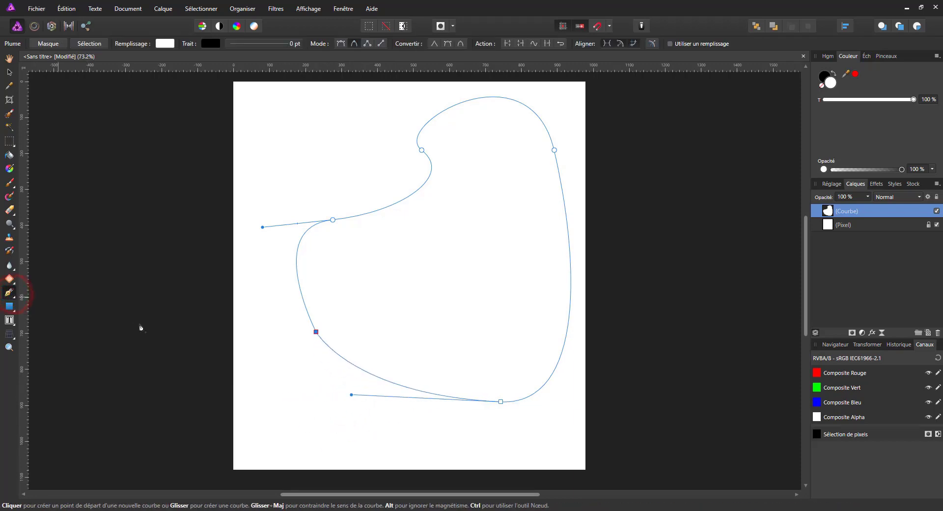
left_click(352, 393)
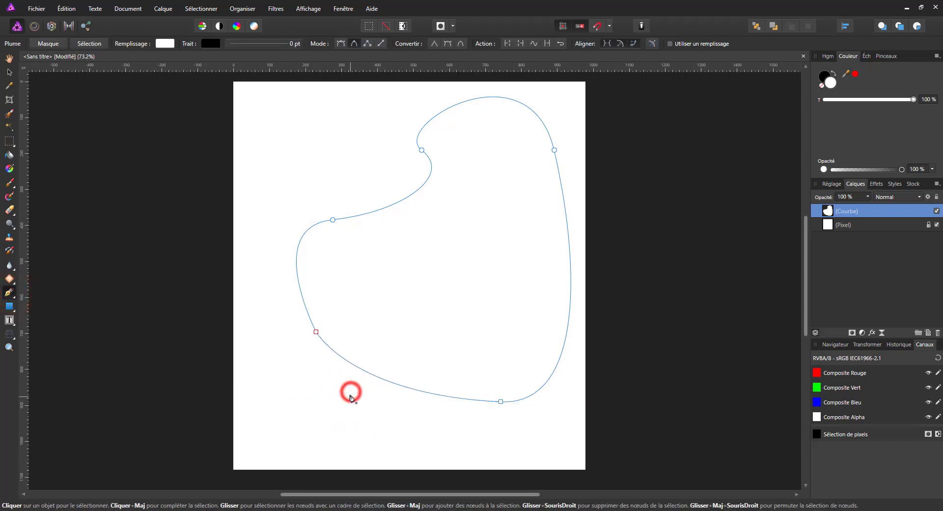
left_click(501, 402)
left_click_drag(352, 395, 256, 339)
left_click_drag(313, 442, 346, 443)
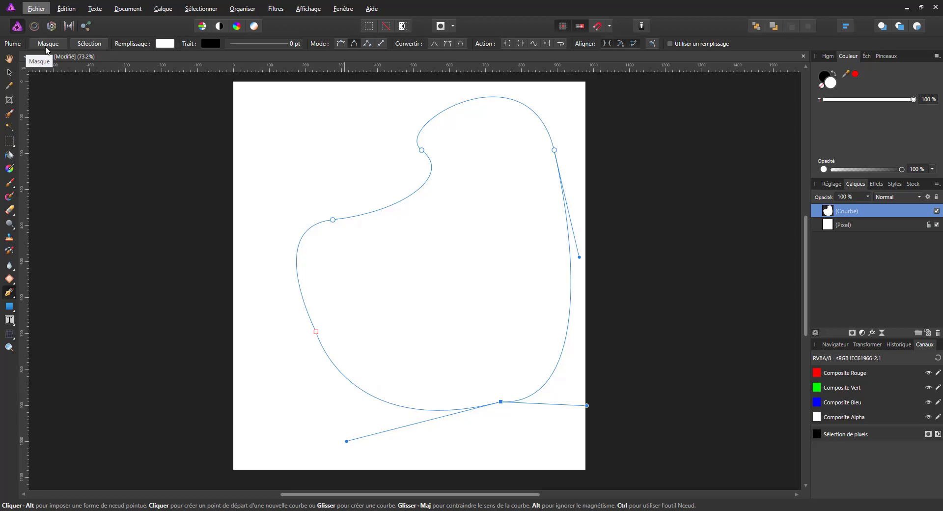
Step: Try converting the curve into a pixel selection, and undo it
left_click(84, 45)
key("ctrl+z")
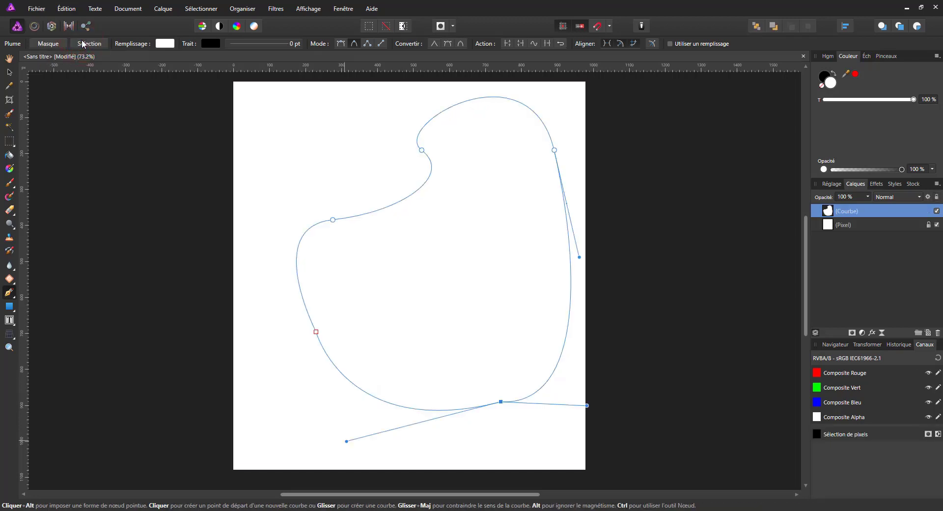
Step: Set the curve's fill to orange, C56537, by adjusting its RGB values
left_click(165, 45)
left_click_drag(184, 104, 148, 111)
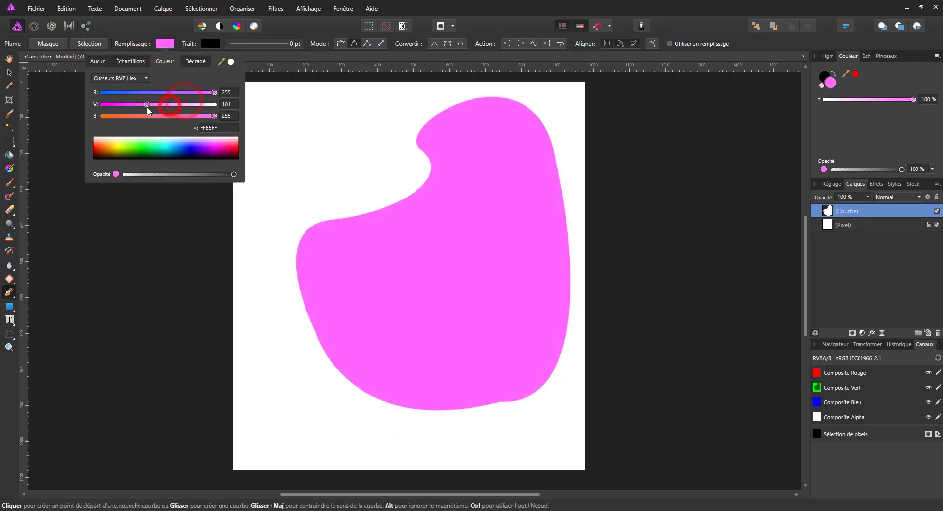
left_click_drag(215, 92, 125, 115)
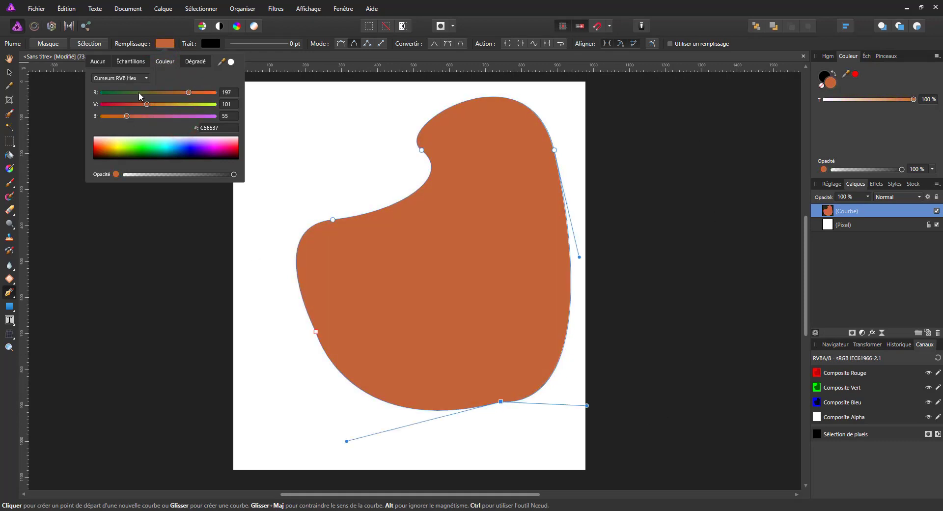
Step: Browse the swatch palettes available for the fill and show the Colours palette
left_click(138, 78)
left_click(139, 63)
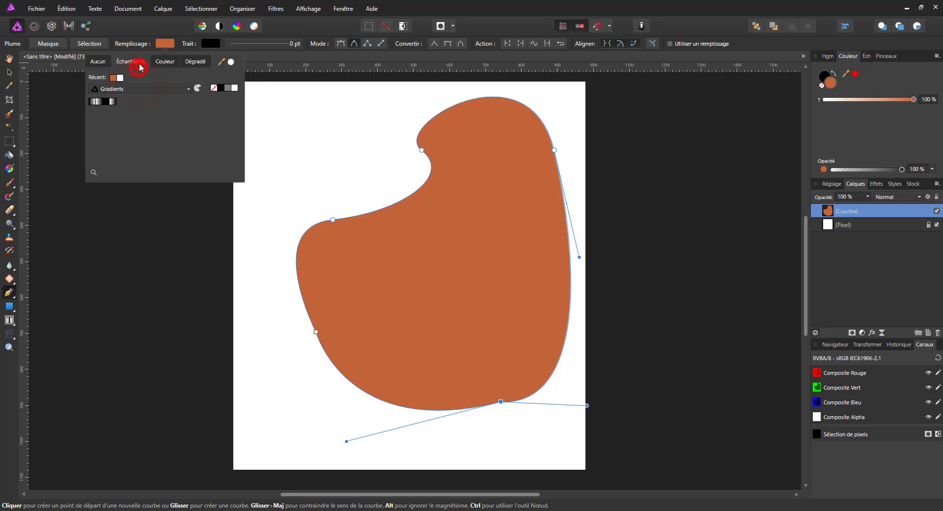
left_click(129, 89)
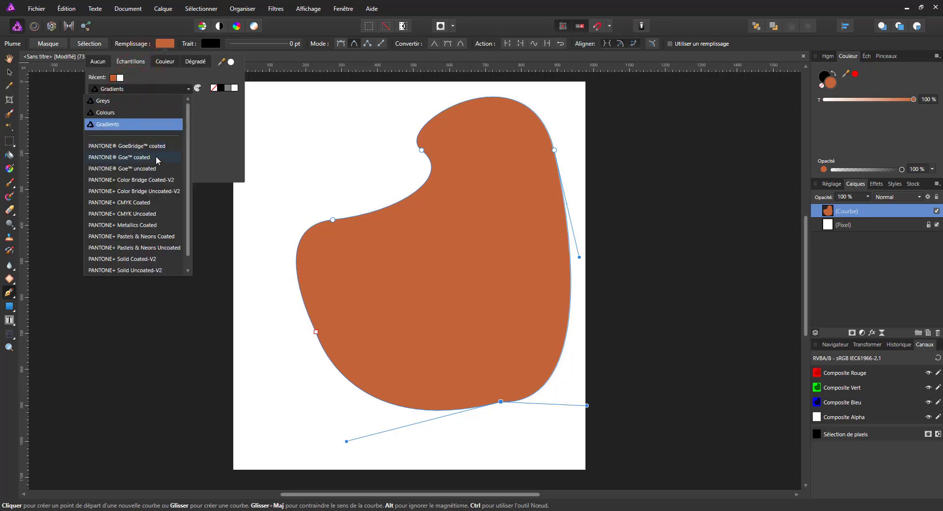
scroll(143, 262, "down", 1)
scroll(136, 236, "up", 1)
left_click(106, 113)
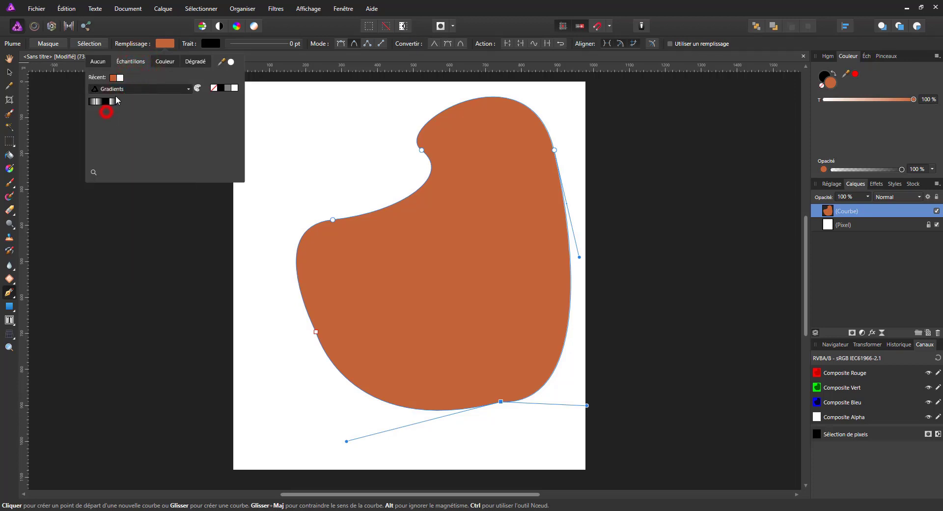
Step: Review the colour models offered for the fill and switch its sliders to CMYK
left_click(165, 61)
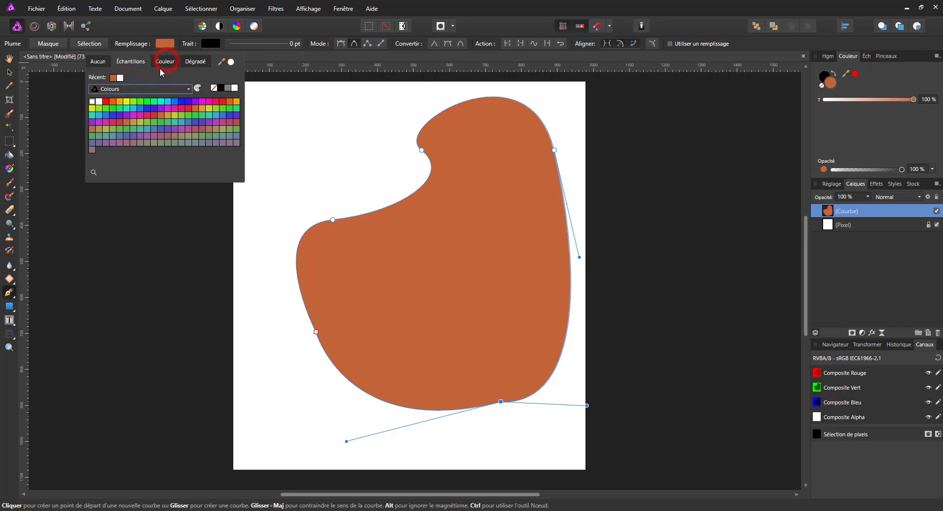
left_click(146, 79)
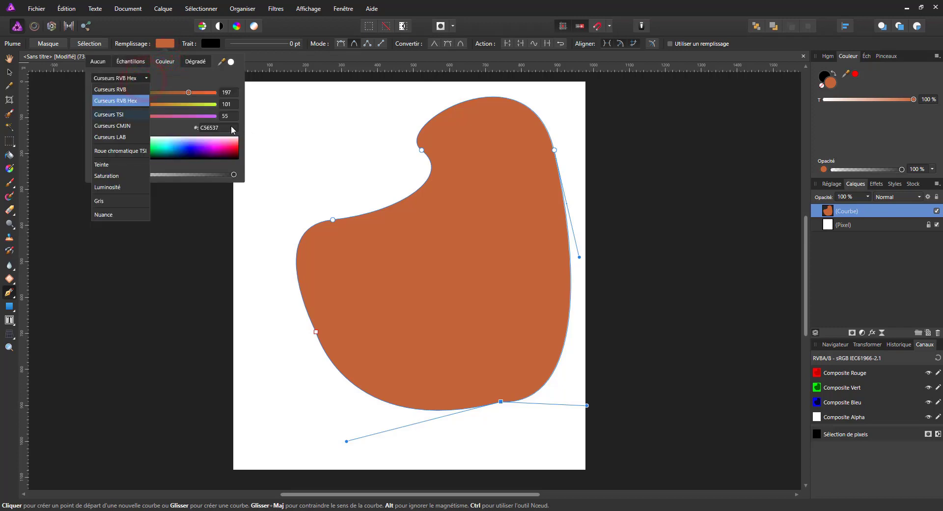
left_click(233, 130)
left_click(138, 76)
left_click(125, 126)
Step: Return the fill's sliders to RGB Hex and set the curve's fill to blue, 5B9CB6
left_click(140, 74)
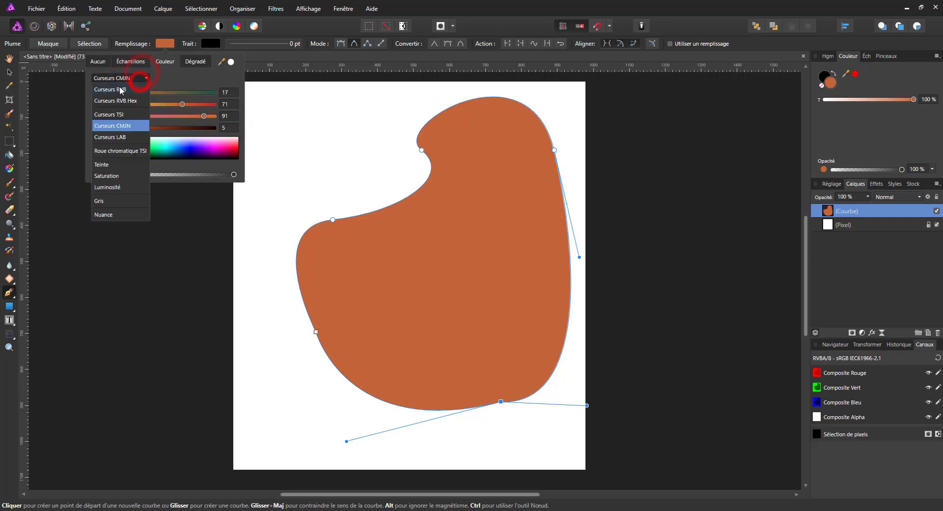
left_click(116, 102)
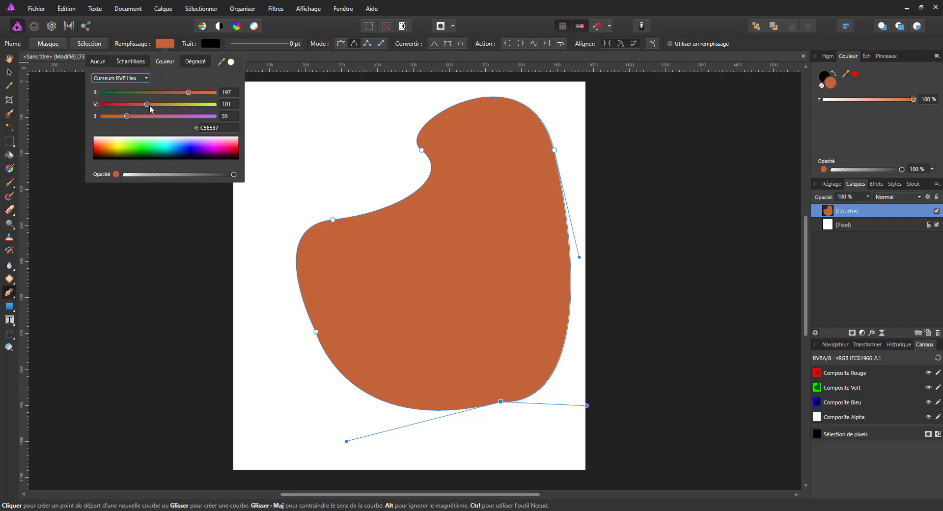
left_click_drag(141, 93, 183, 116)
left_click(169, 105)
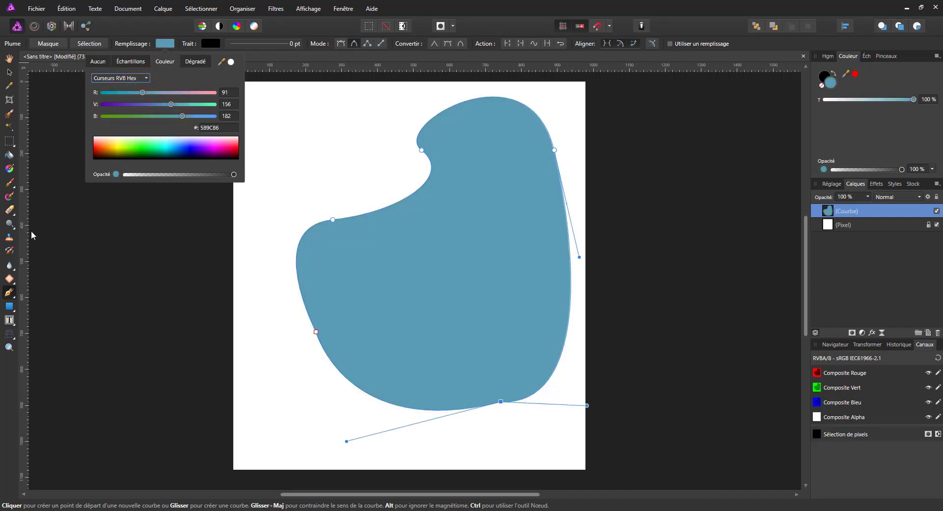
Step: Give the curve a dark red stroke, 7F0000, with a width of 19.8 pt
left_click(214, 42)
left_click(213, 42)
left_click_drag(185, 96, 204, 96)
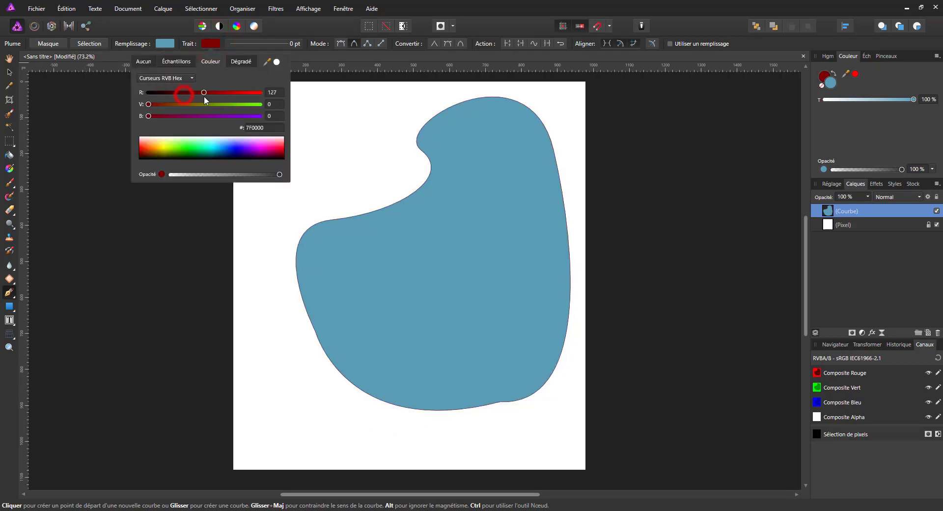
left_click(283, 40)
left_click(263, 45)
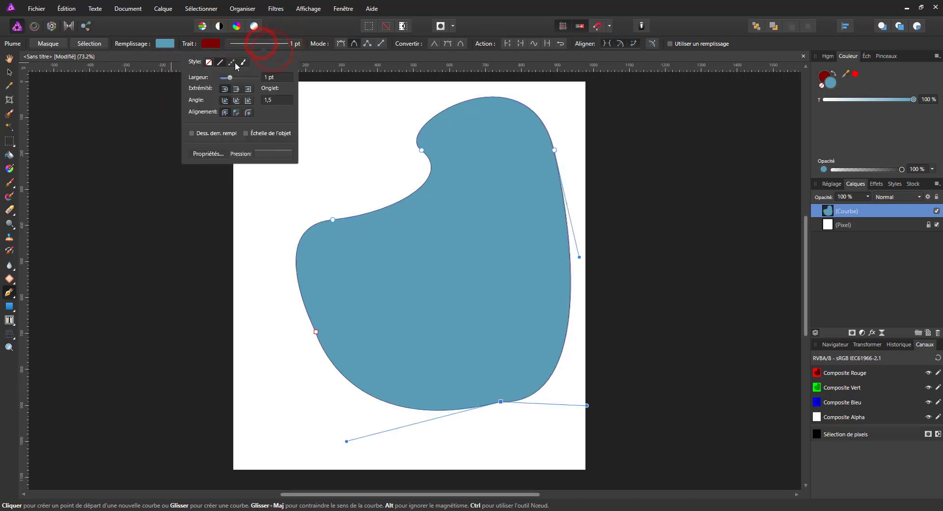
left_click_drag(230, 78, 240, 77)
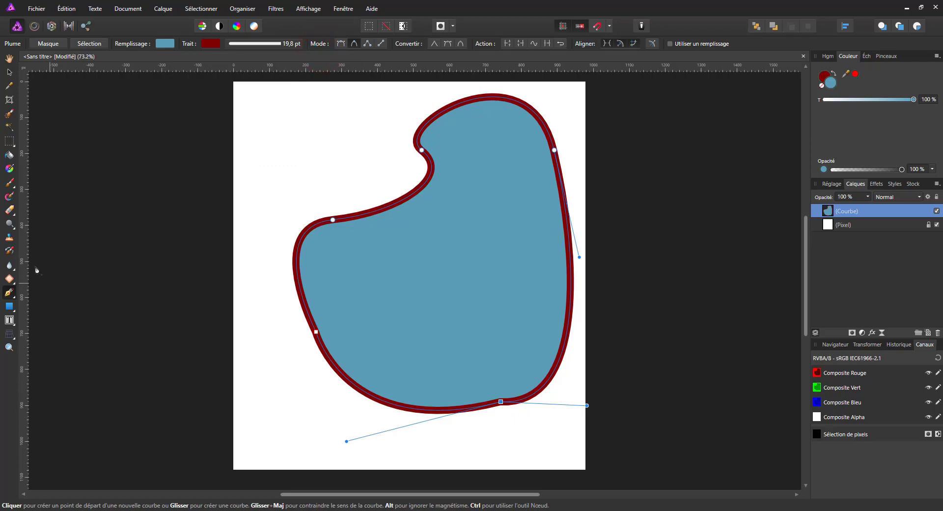
Step: With the Node tool, move the node above the curve's notch outward and lengthen its lower handle
left_click(10, 296)
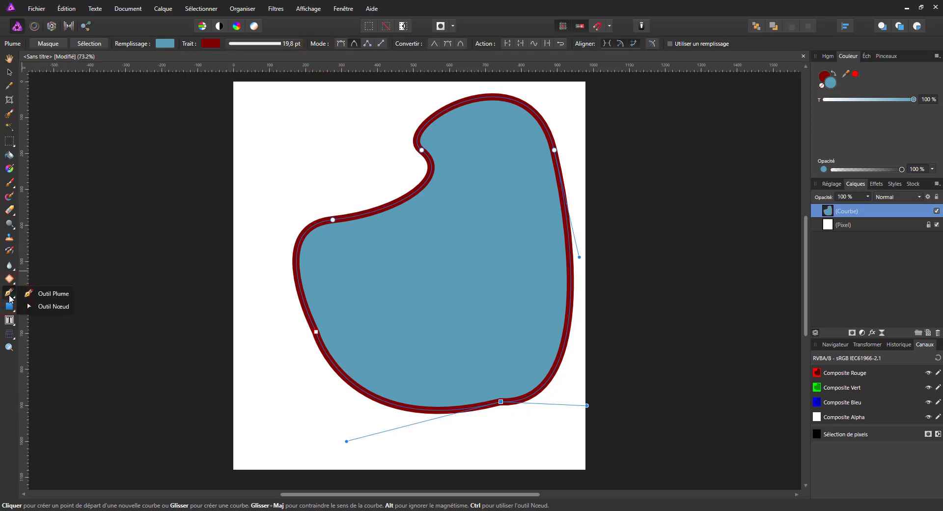
left_click(37, 306)
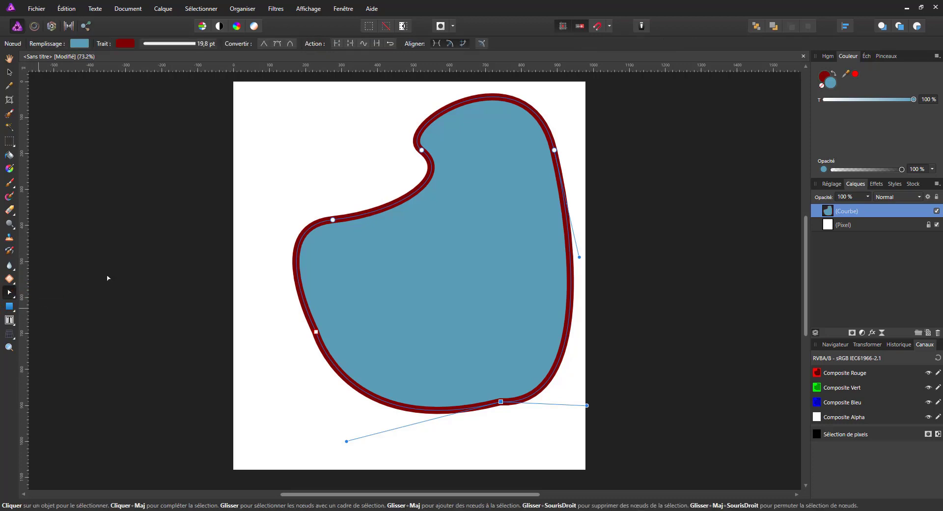
left_click(422, 150)
left_click_drag(422, 150, 404, 156)
left_click_drag(436, 183, 432, 215)
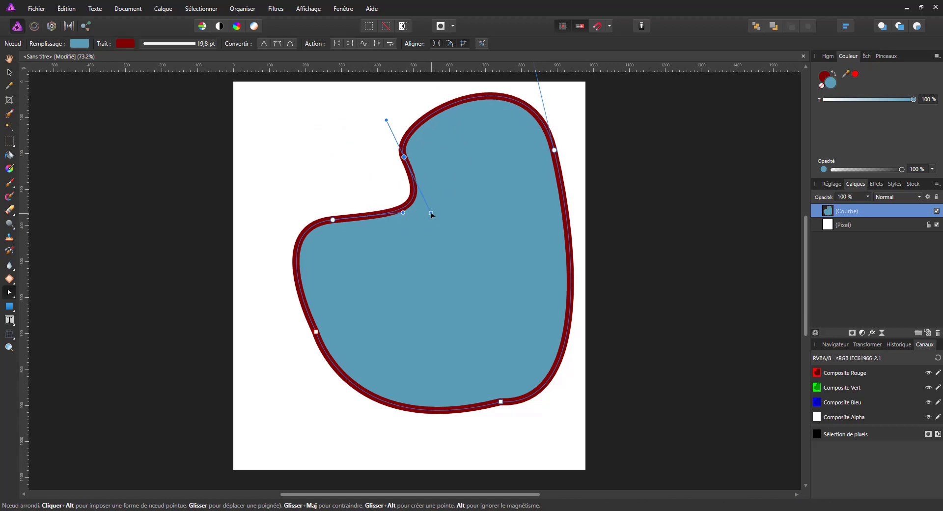
Step: Cycle the node above the notch through sharp, smooth and smart, and convert the upper-right node to smart
left_click(262, 44)
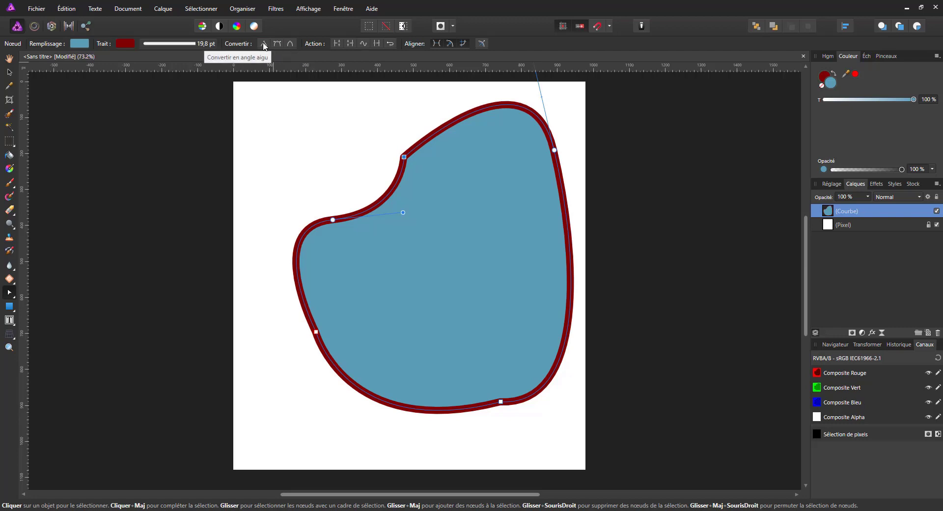
left_click(278, 44)
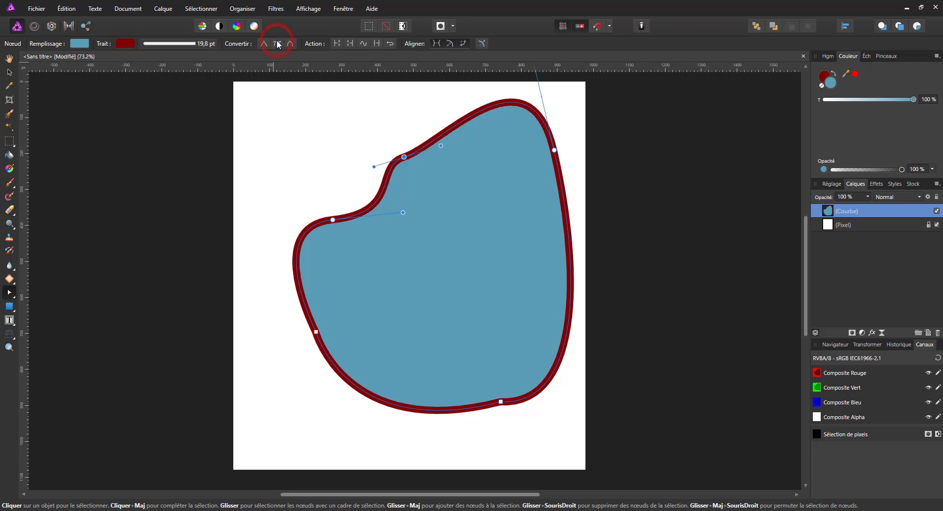
left_click(291, 44)
left_click(555, 150)
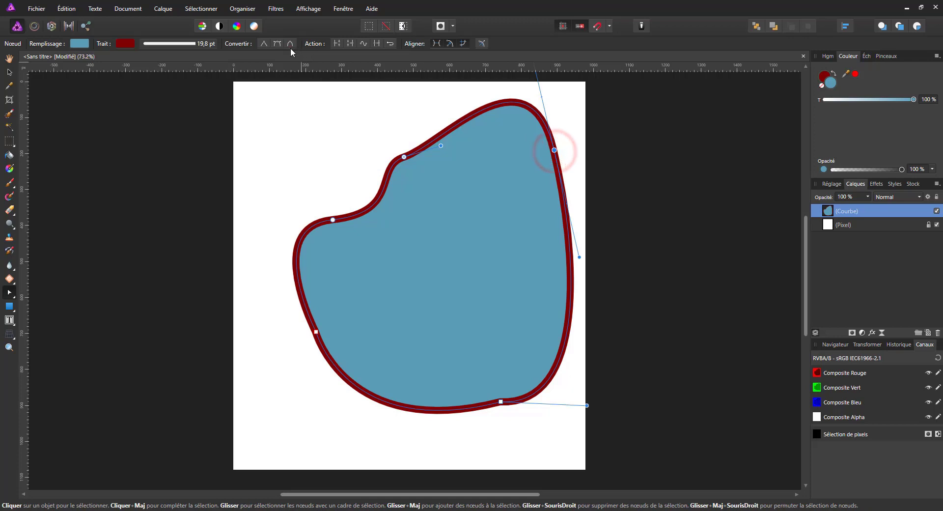
left_click(290, 44)
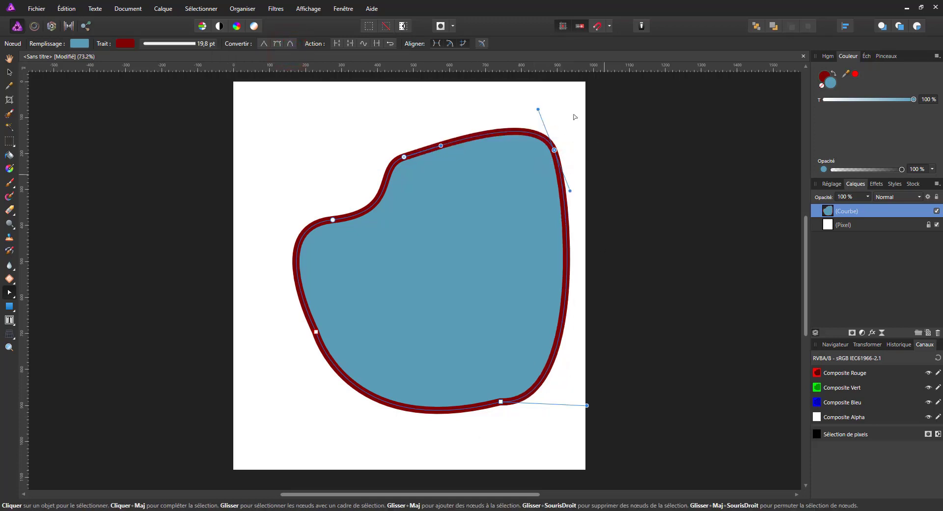
Step: Break the curve at the node above the notch and pull its two open ends apart
left_click(440, 145)
key("Delete")
left_click(404, 157)
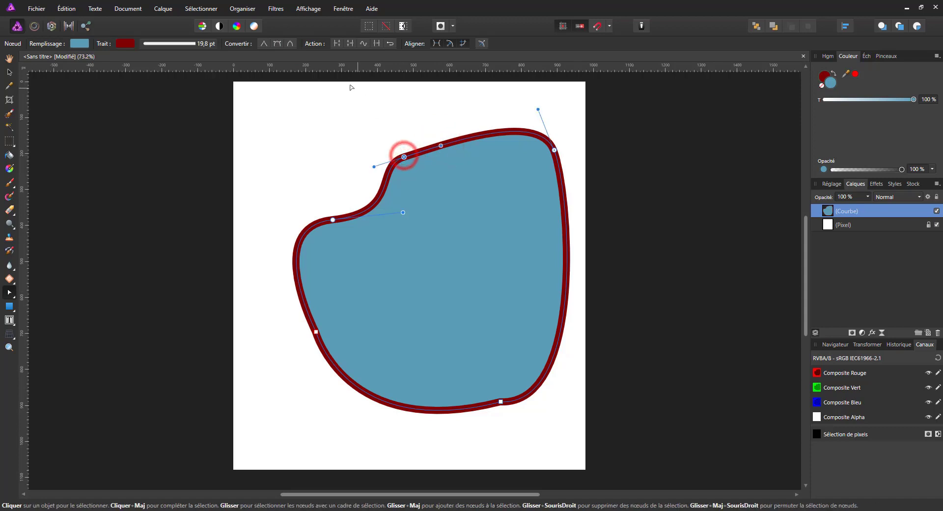
left_click(337, 43)
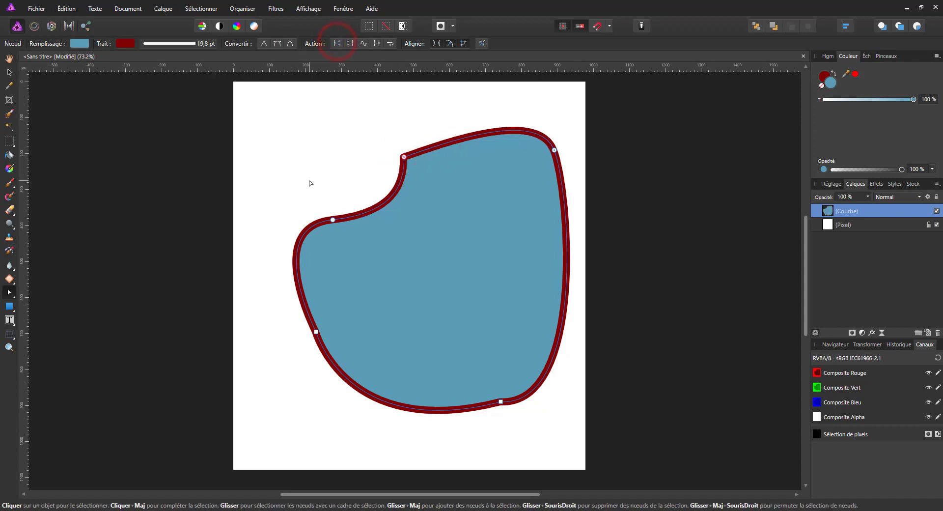
left_click_drag(403, 156, 294, 149)
left_click_drag(403, 157, 405, 110)
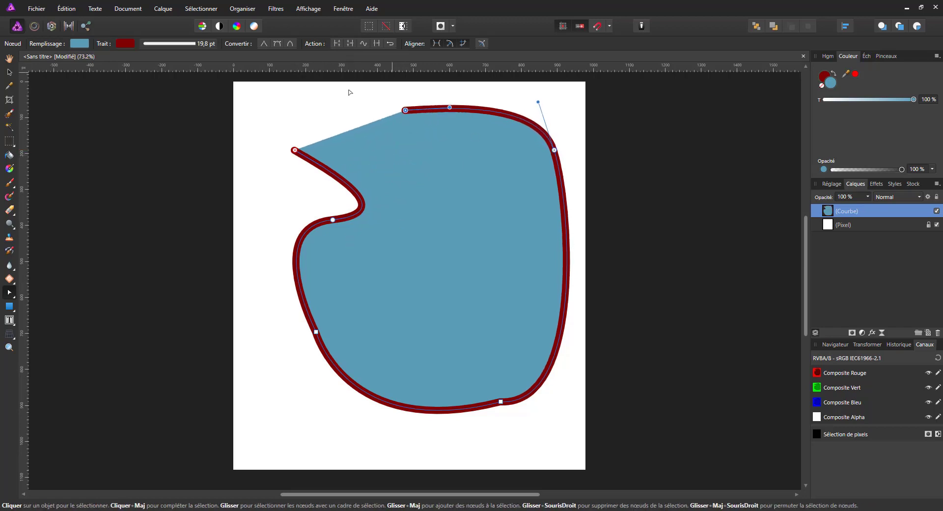
Step: Close the open curve, smooth it, and shift a node on its lower-right edge slightly downward
left_click(350, 43)
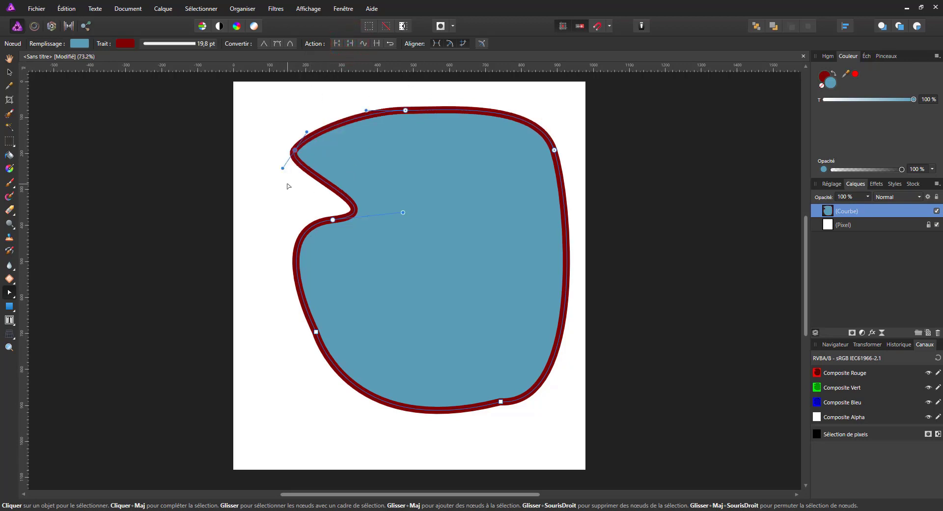
left_click(359, 43)
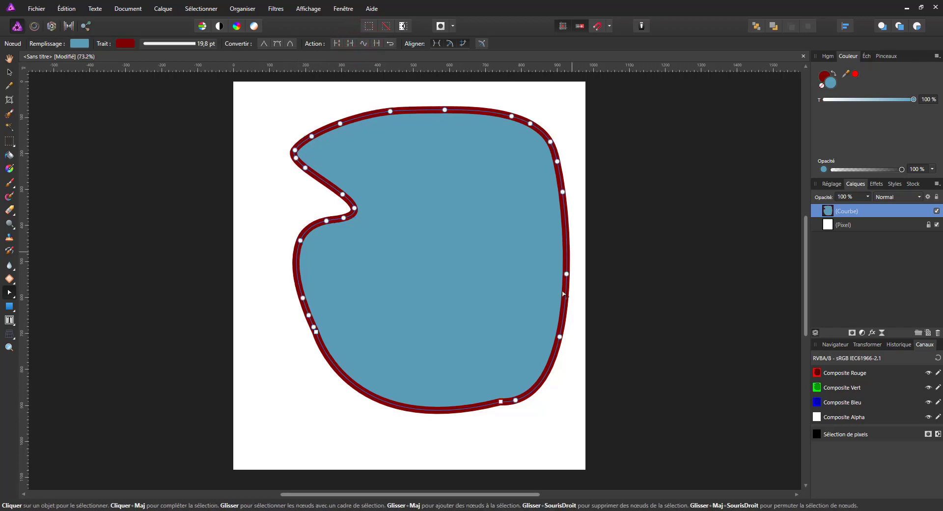
left_click(559, 337)
mouse_move(559, 337)
left_mouse_down()
mouse_move(495, 320)
mouse_move(558, 348)
left_mouse_up()
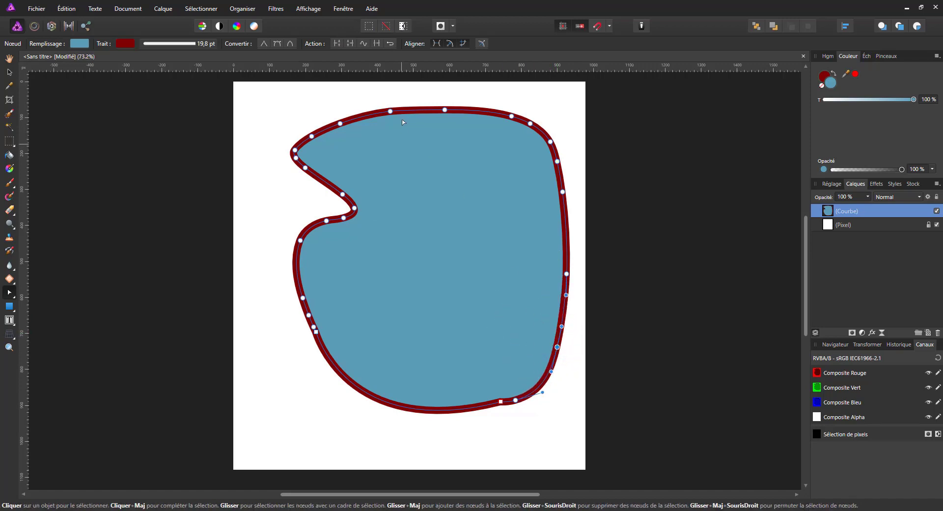
Step: Undo the node move, the smoothing and the closing of the curve
left_click(378, 43)
key("ctrl+z")
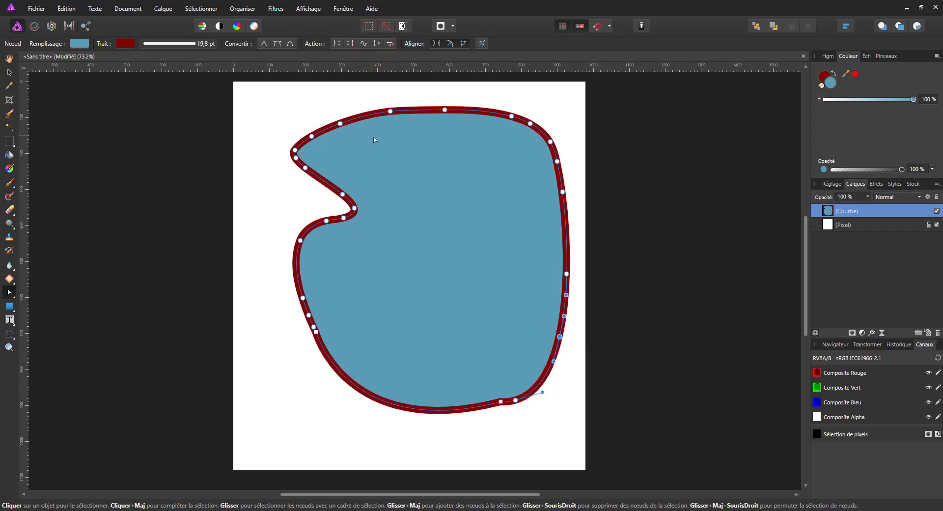
key("ctrl+z")
key("ctrl+z")
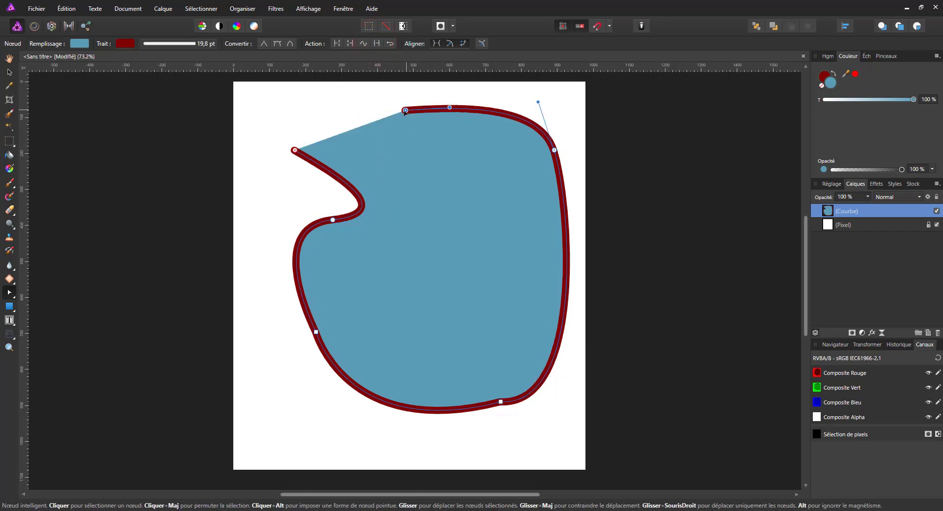
Step: Try to join the open curve's two end nodes with the Join Curves action
left_click(407, 186)
left_click(255, 112)
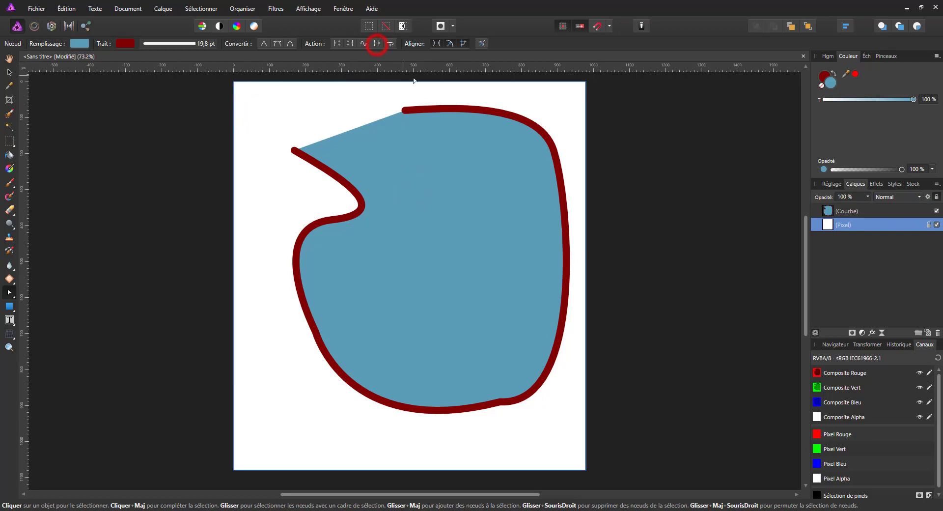
left_click(420, 108)
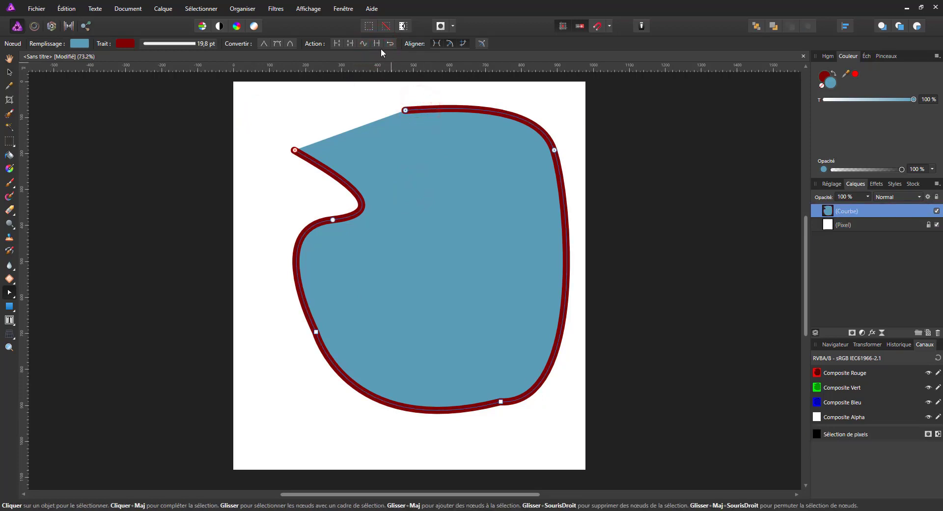
left_click(378, 44)
left_click(378, 44)
left_click(405, 110)
left_click(376, 43)
left_click(178, 112)
left_click_drag(274, 153, 456, 93)
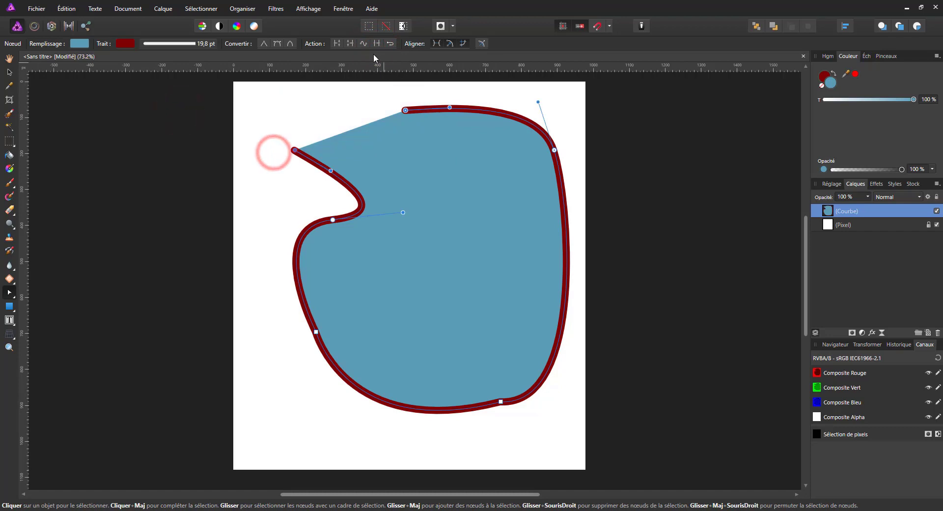
left_click(376, 44)
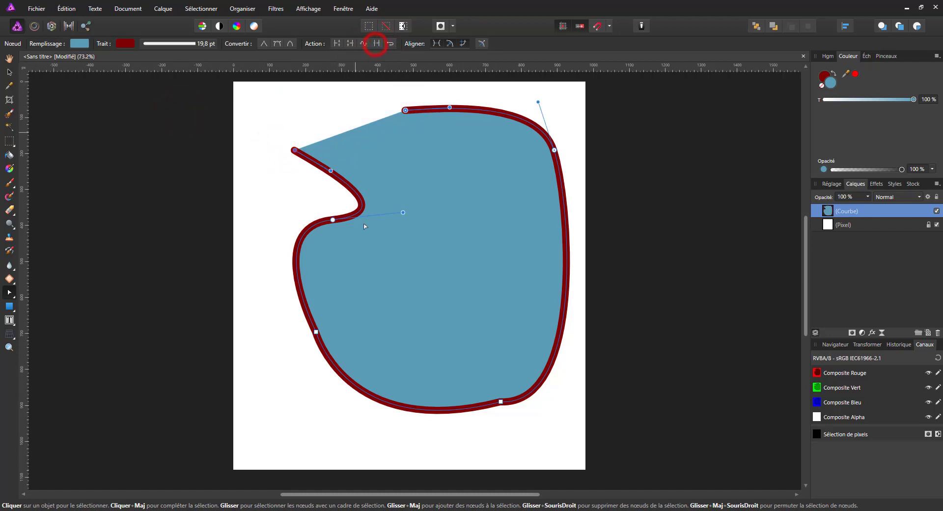
Step: Add a node on the segment above the notch, pull it inward, and close the curve
left_click(360, 201)
left_click_drag(364, 170, 339, 194)
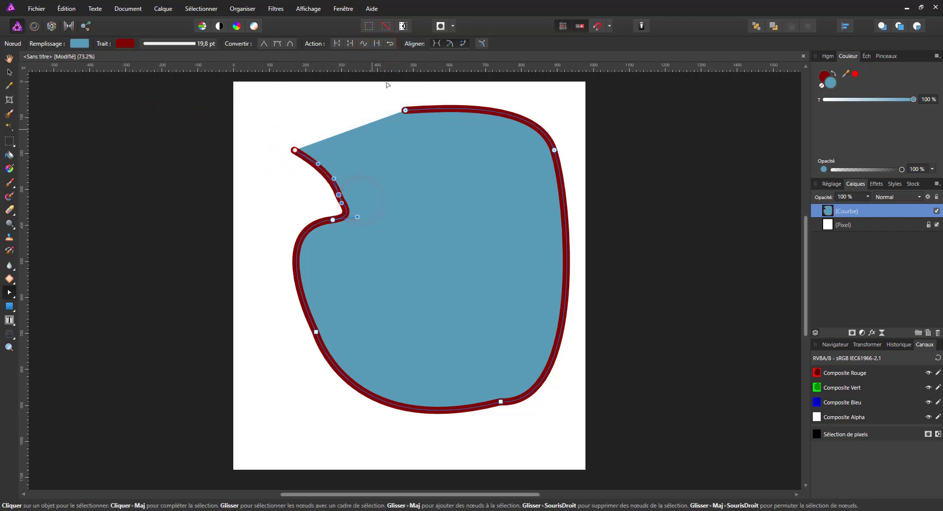
left_click(401, 110)
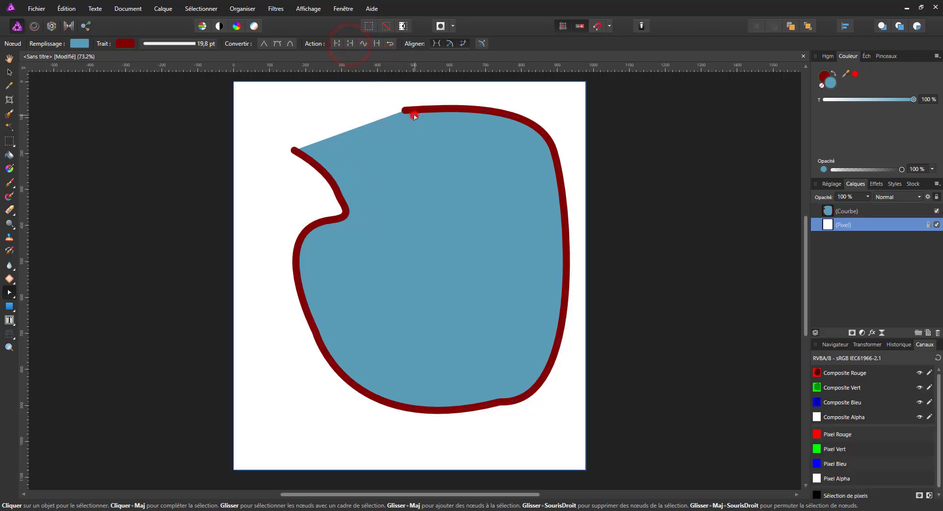
left_click(404, 111)
left_click(350, 42)
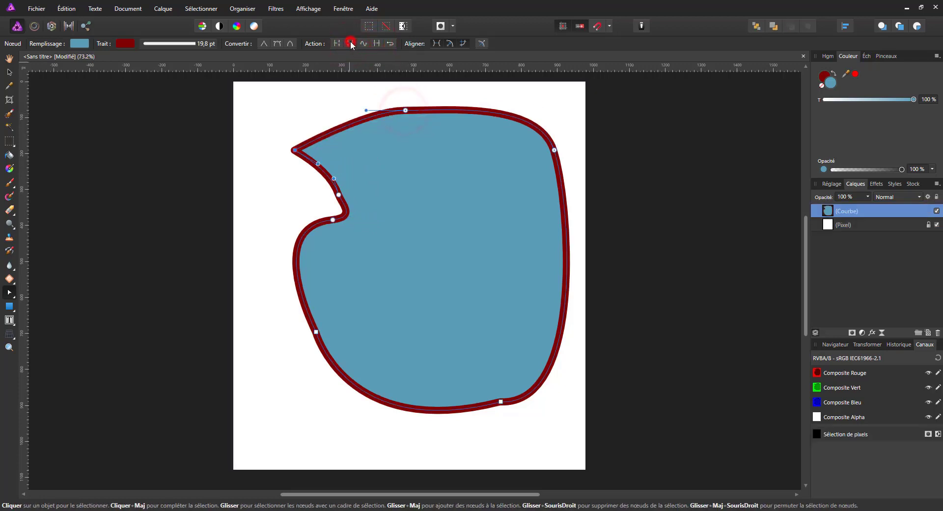
Step: Reverse the curve, bulge its upper-left segment upward, and add a node on that segment
left_click(390, 43)
left_click_drag(298, 148, 300, 104)
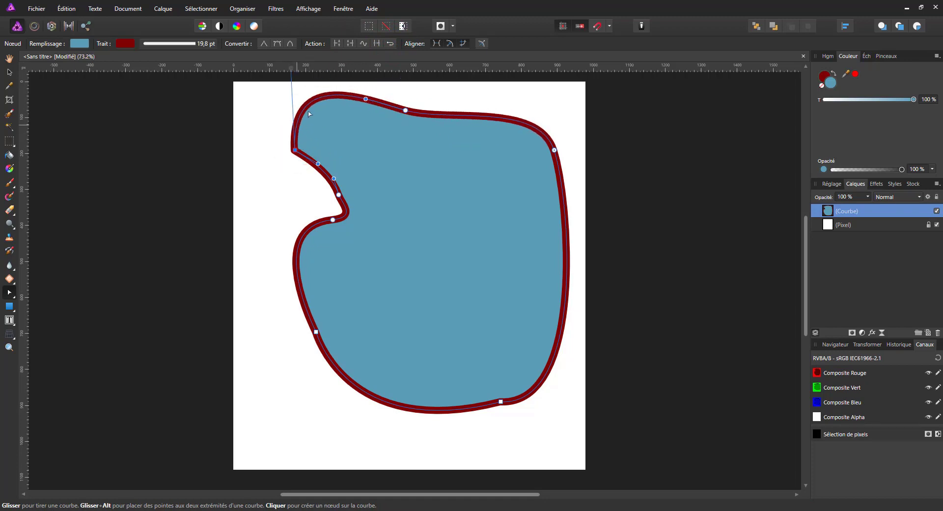
left_click(365, 99)
left_click(367, 102)
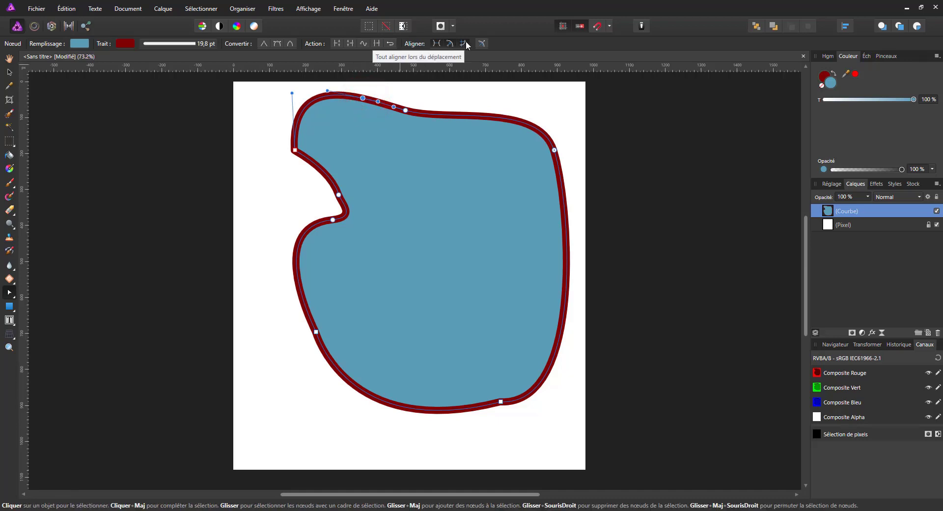
Step: Delete the entire curve from the document
left_click(435, 42)
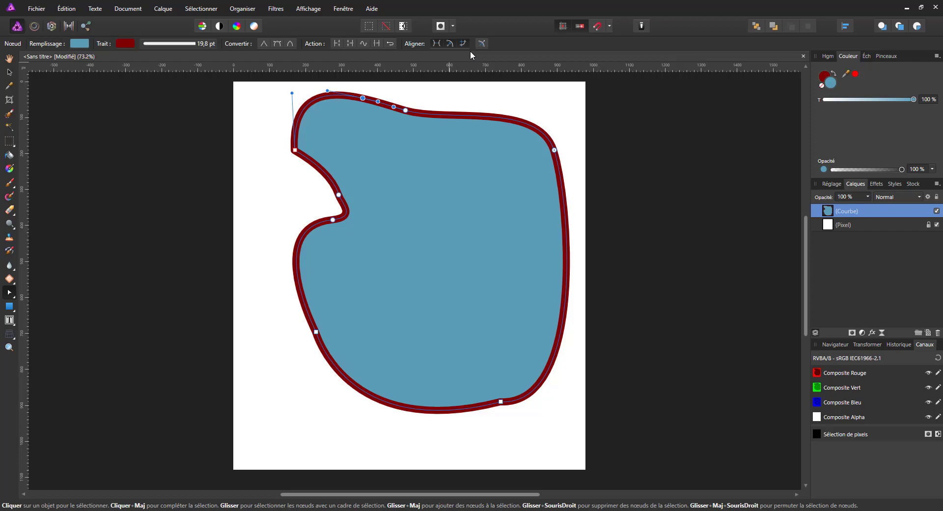
left_click_drag(543, 152, 588, 106)
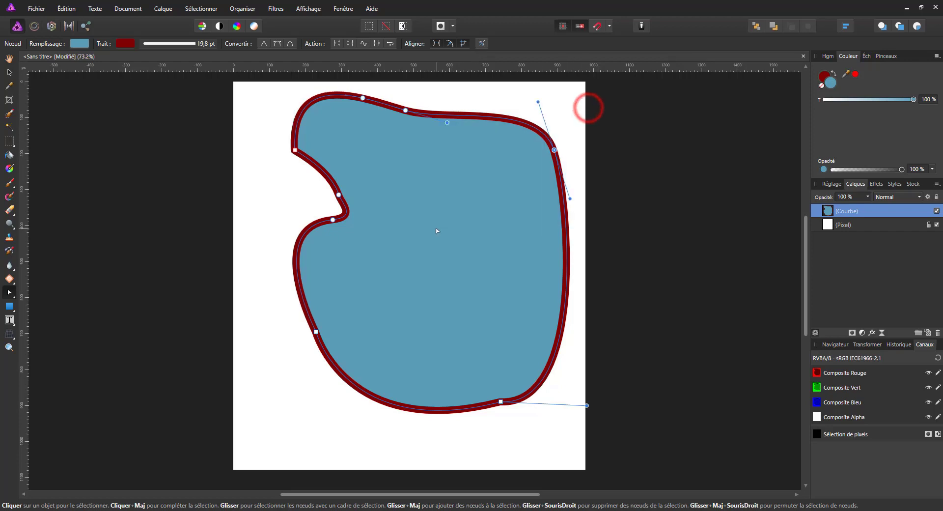
key("Delete")
key("Delete")
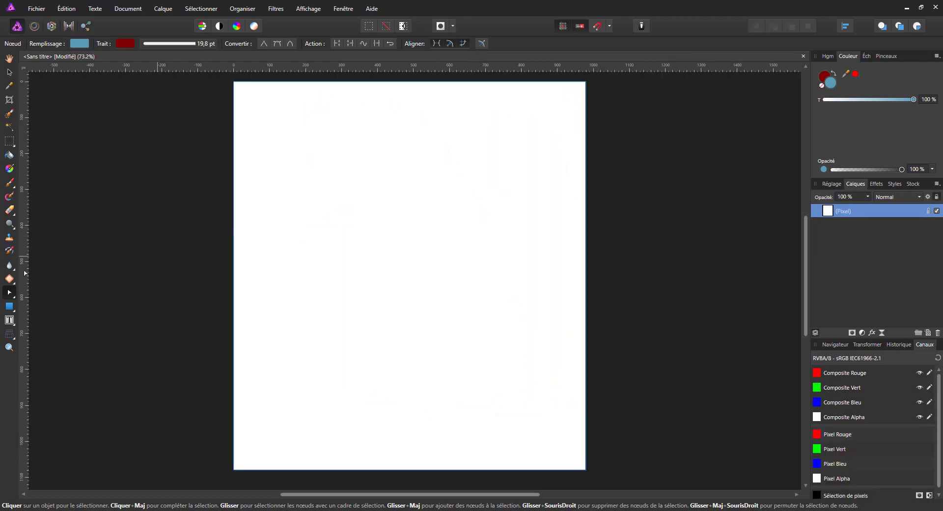
Step: Draw a large, nearly square rectangle in the upper part of the page with the Rectangle tool
left_click(10, 308)
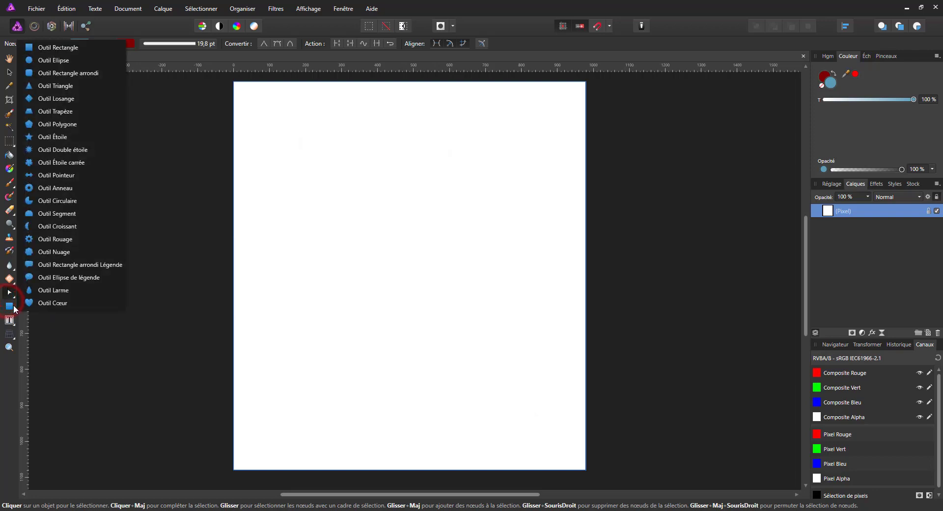
left_click(78, 48)
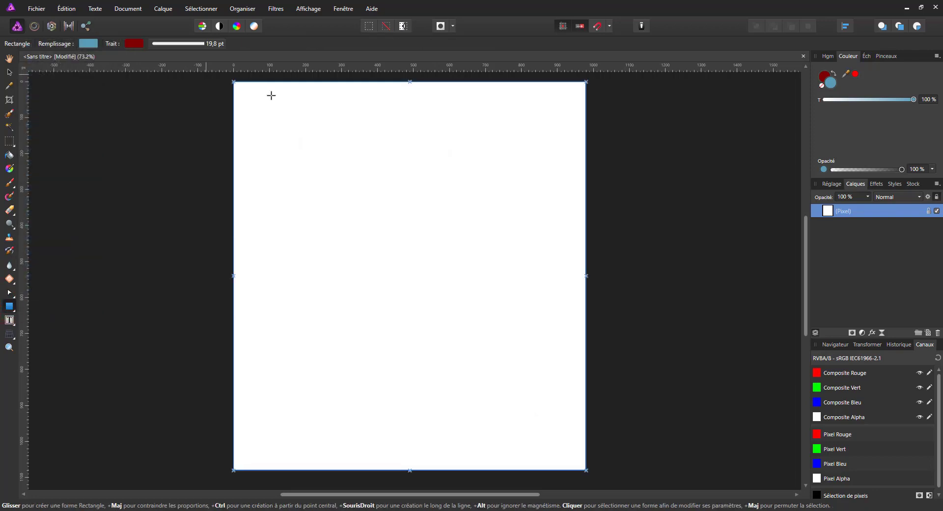
mouse_move(286, 122)
left_mouse_down()
mouse_move(389, 251)
mouse_move(532, 347)
left_mouse_up()
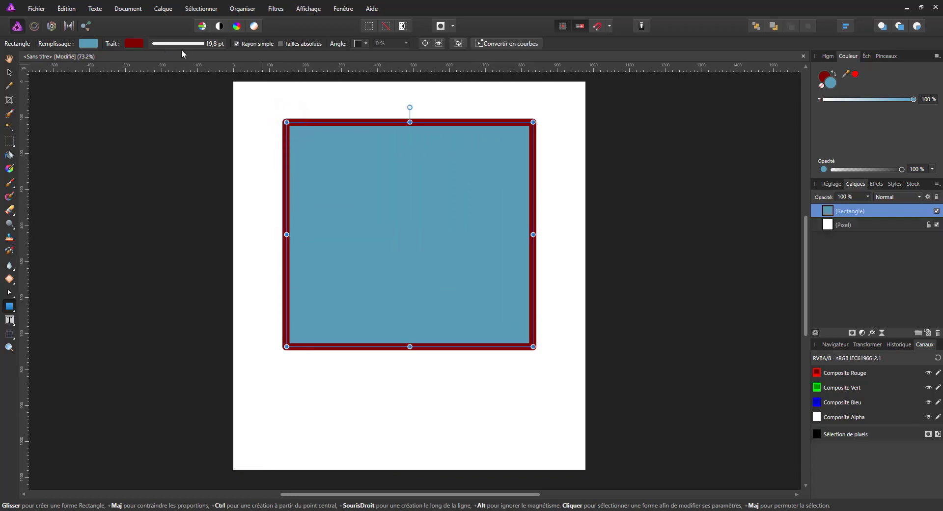
Step: Remove the rectangle's stroke by setting it to none
left_click(134, 43)
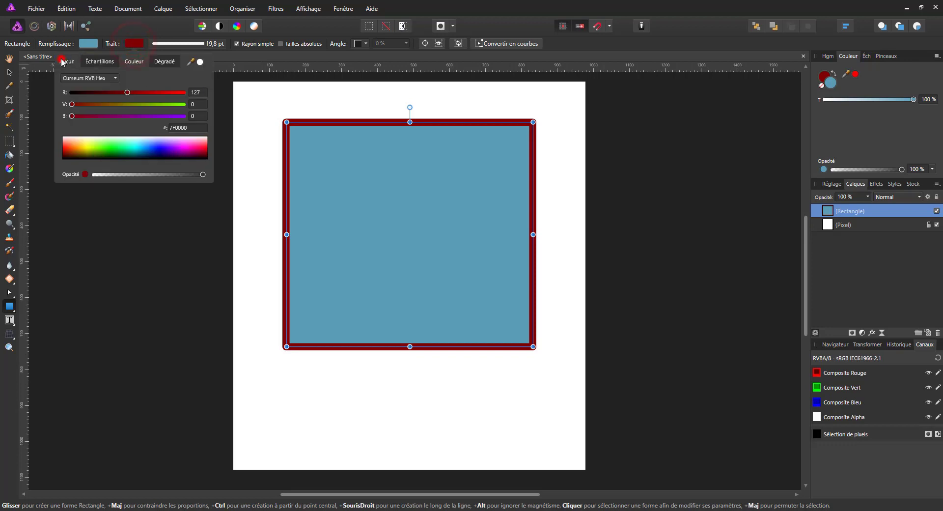
left_click(62, 62)
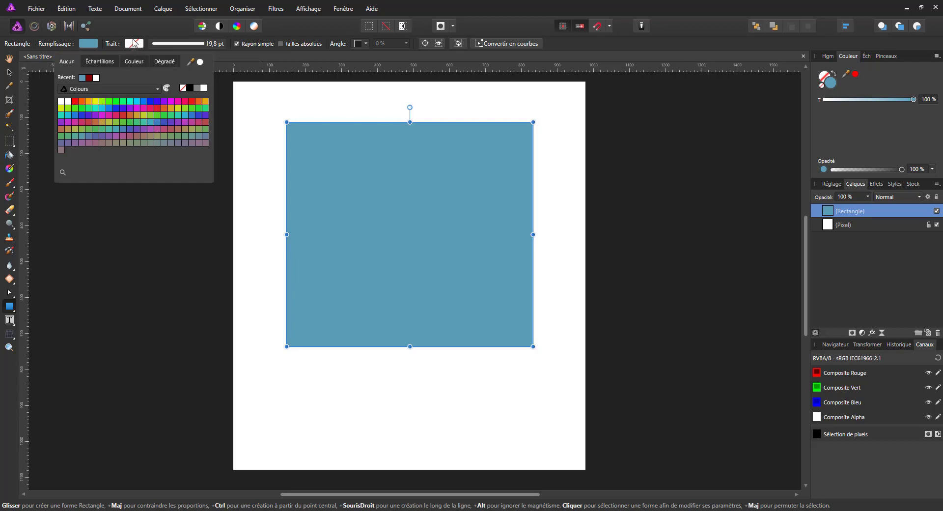
left_click(249, 43)
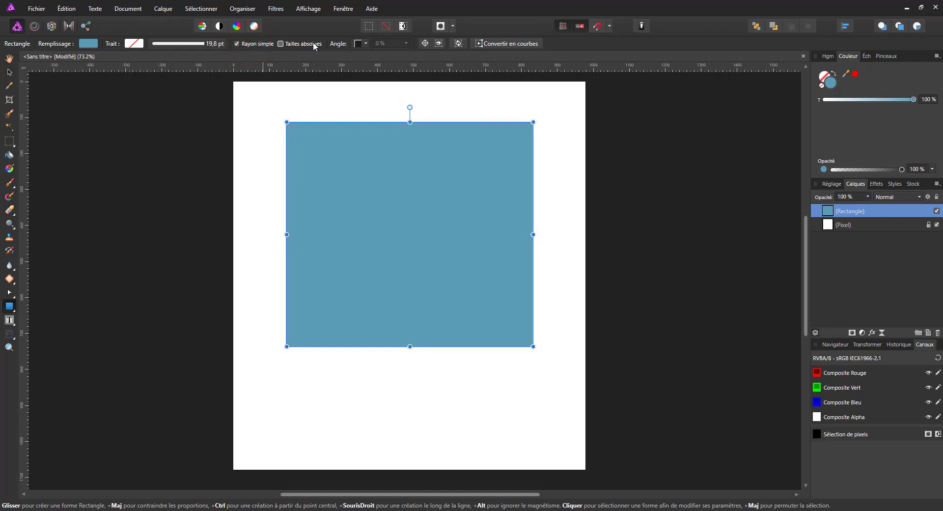
Step: Give the rectangle rounded corners with a 12% radius
left_click(356, 43)
left_click(354, 69)
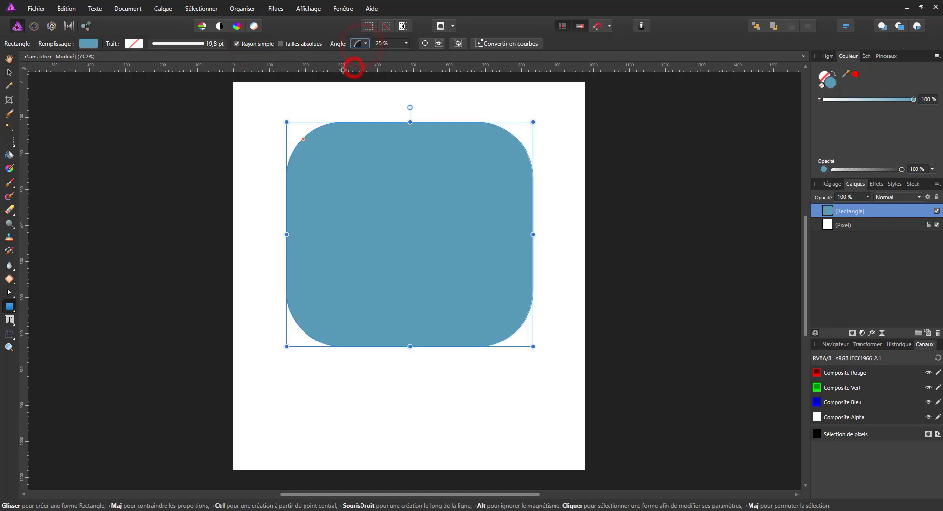
left_click(400, 43)
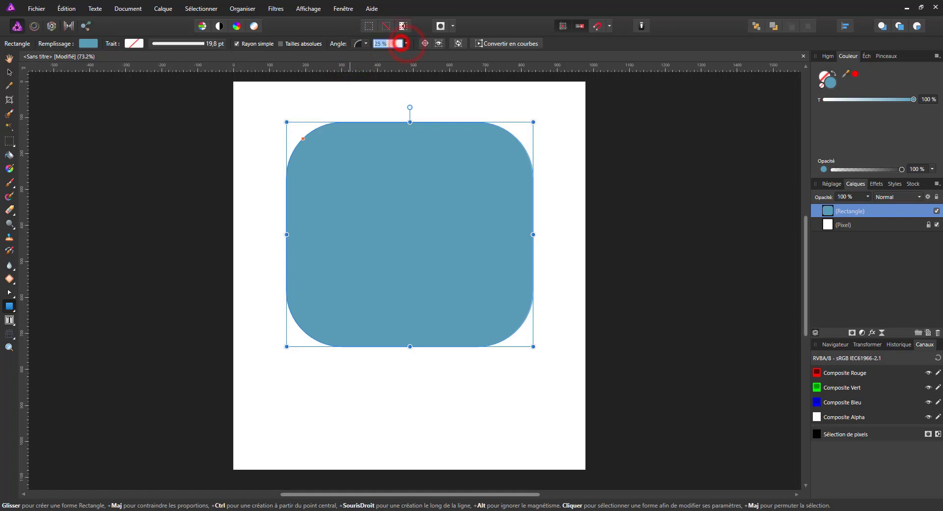
left_click(406, 43)
left_click_drag(407, 54, 390, 54)
Step: Turn off the rectangle's single radius, then set its top-right corner radius to 34% and its bottom-left corner radius to 78%
left_click(237, 43)
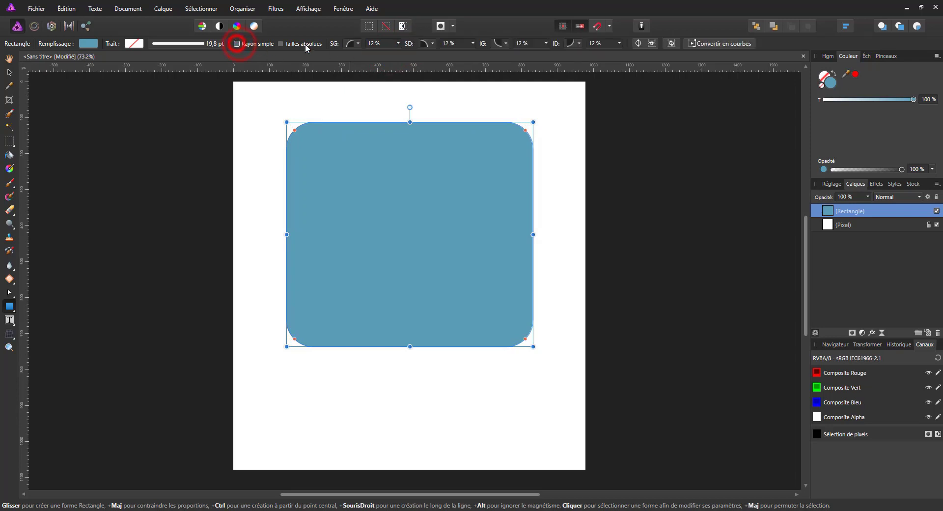
left_click(432, 43)
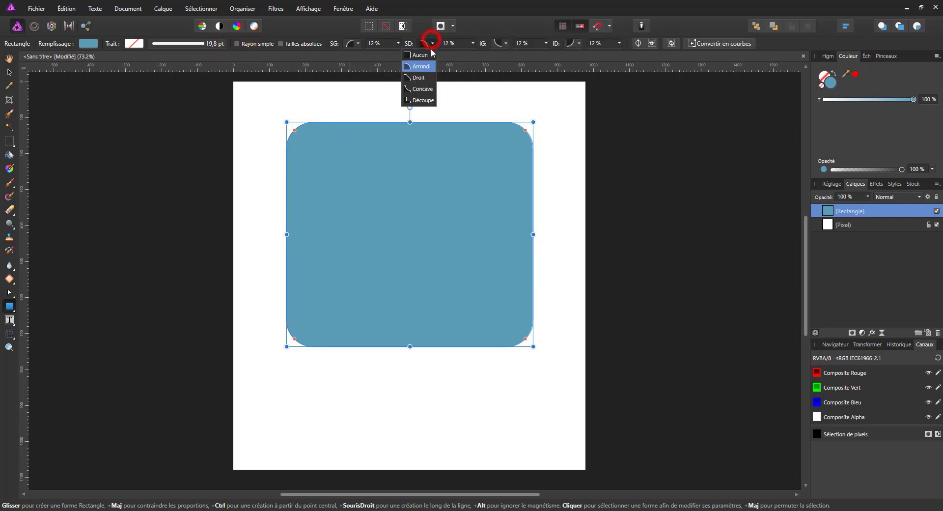
left_click(473, 43)
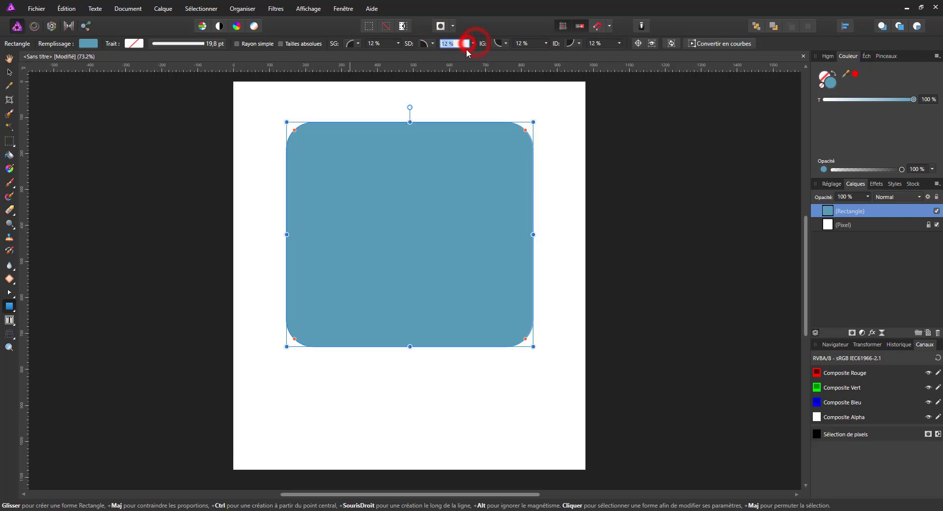
left_click(473, 43)
left_click_drag(473, 54, 492, 57)
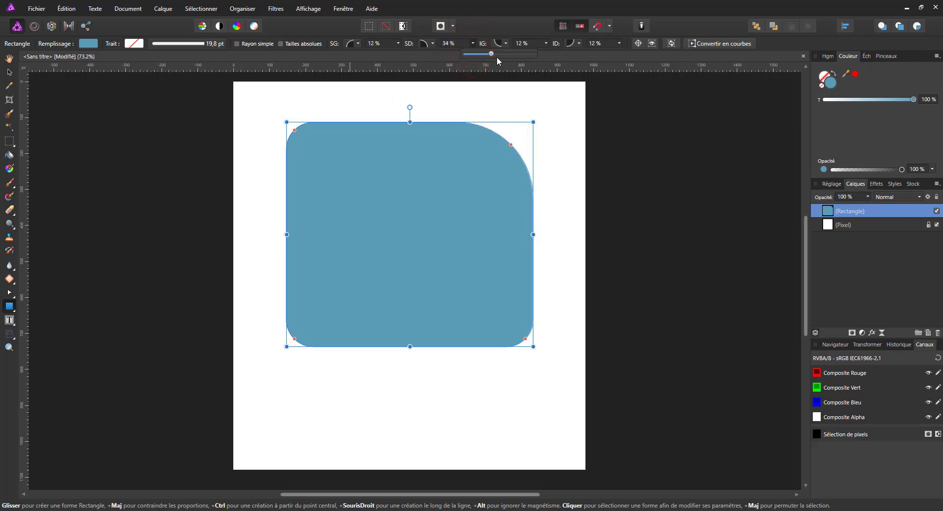
left_click(546, 43)
left_click_drag(546, 54, 600, 58)
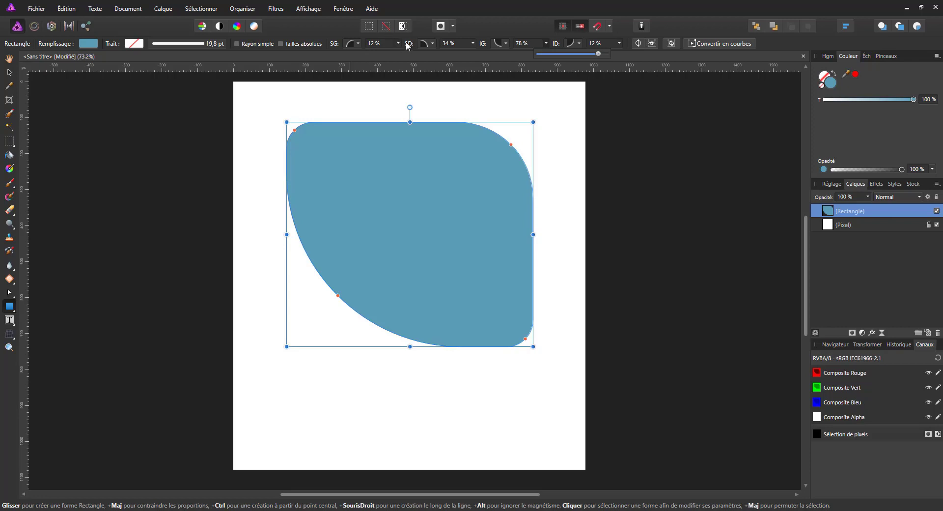
Step: Switch the absolute corner sizes on and off again, and delete the rectangle from the document
left_click(294, 45)
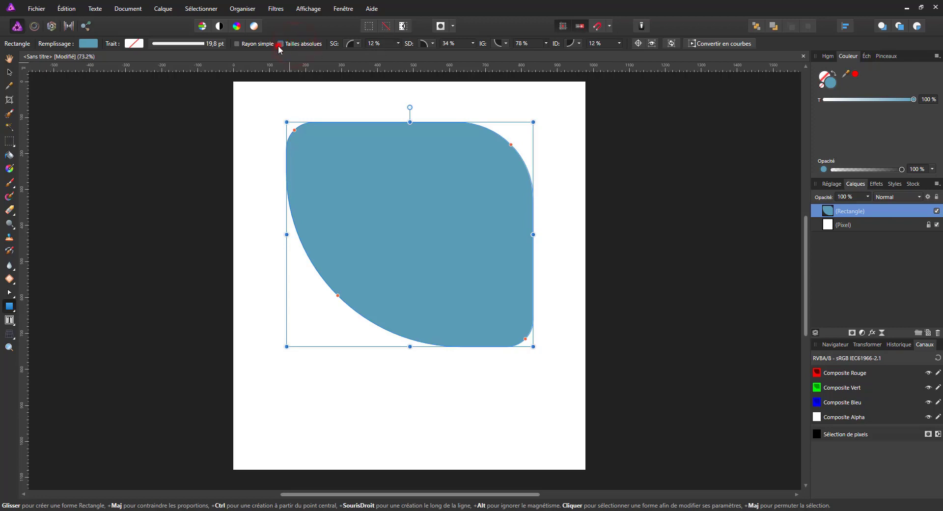
left_click(279, 44)
left_click(281, 44)
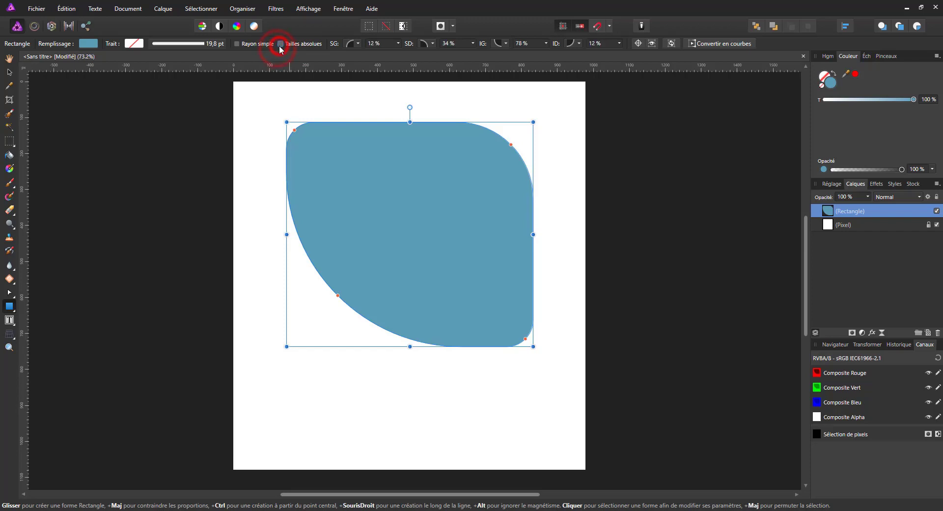
key("Delete")
key("a")
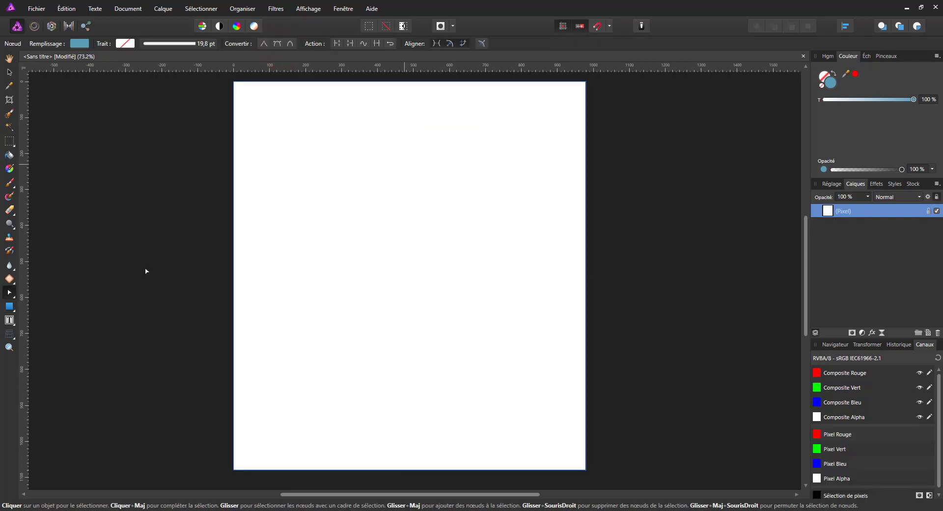
Step: Draw a tall ellipse near the centre of the page with the Ellipse tool
left_click(10, 306)
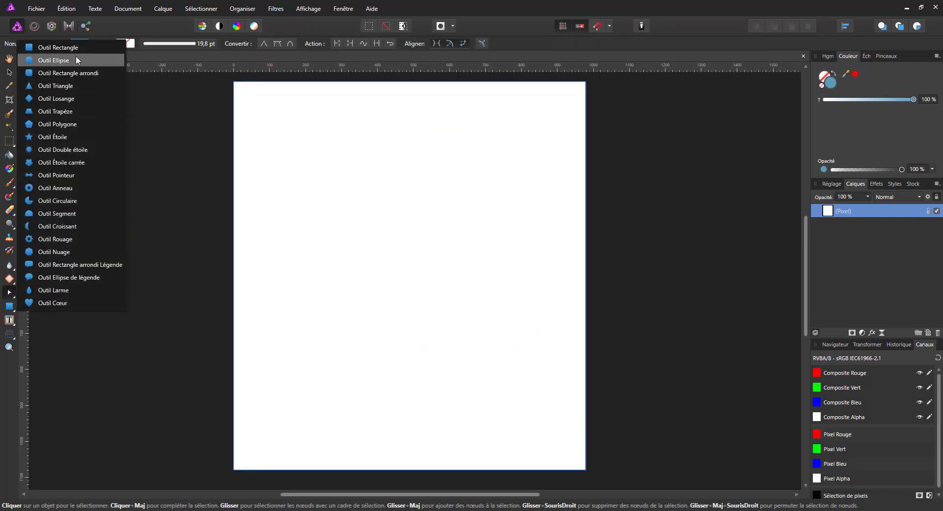
left_click(76, 60)
left_click_drag(368, 208, 468, 342)
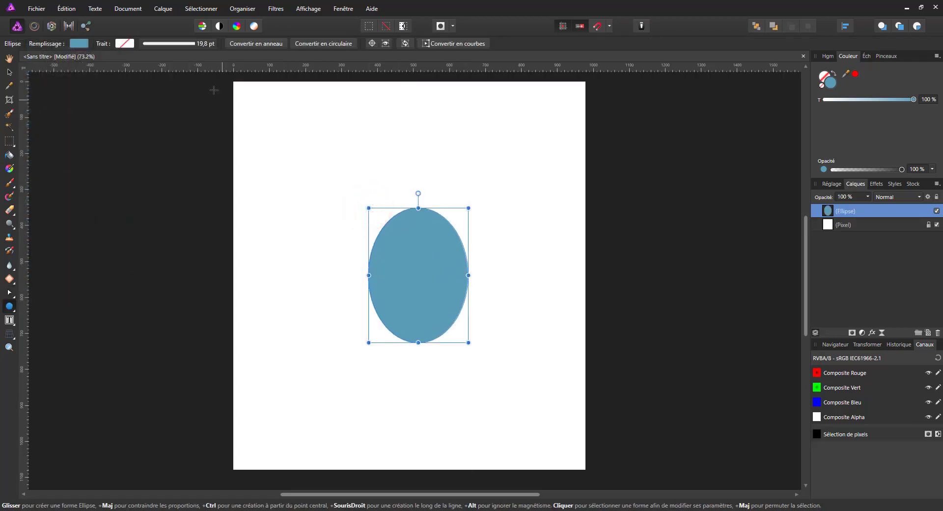
Step: Convert the ellipse to a ring and set its hole radius to 46%
left_click(263, 45)
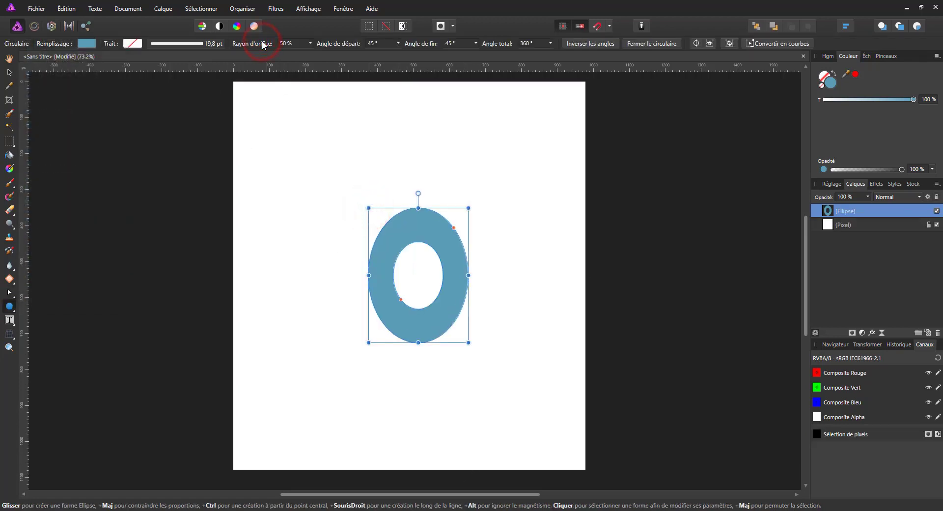
mouse_move(313, 52)
left_mouse_down()
mouse_move(290, 54)
mouse_move(310, 56)
left_mouse_up()
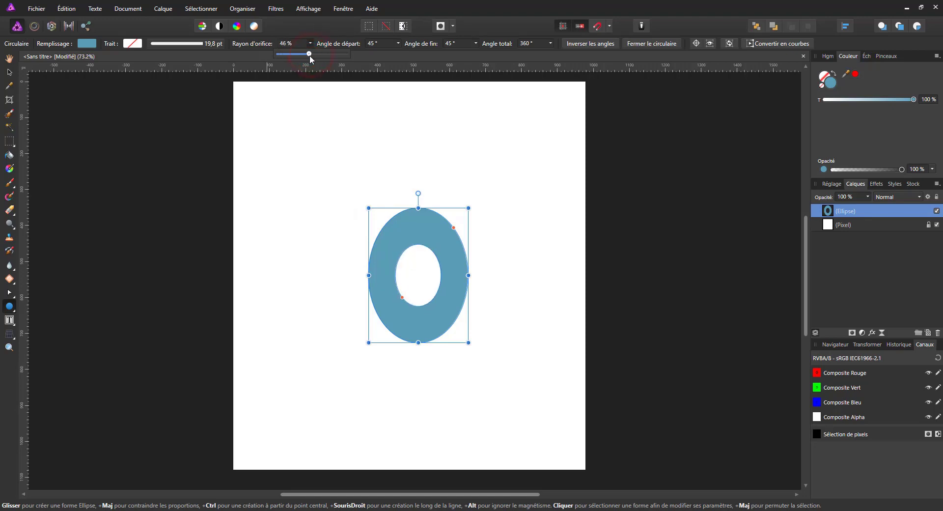
Step: Set the ring's start angle to 201° and its total angle to 154°, then close the ring again
left_click(403, 27)
left_click_drag(381, 46, 434, 60)
left_click(550, 44)
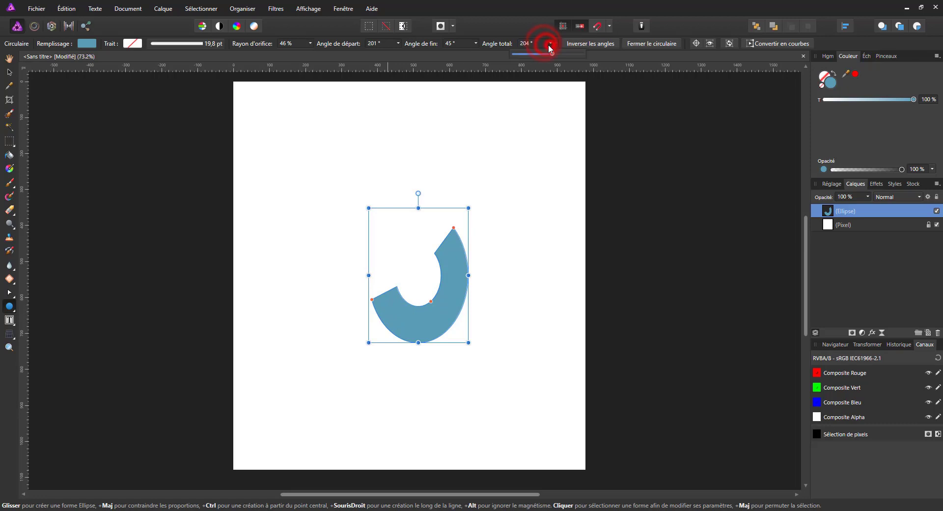
mouse_move(553, 54)
left_mouse_down()
mouse_move(523, 56)
mouse_move(578, 55)
mouse_move(544, 54)
left_mouse_up()
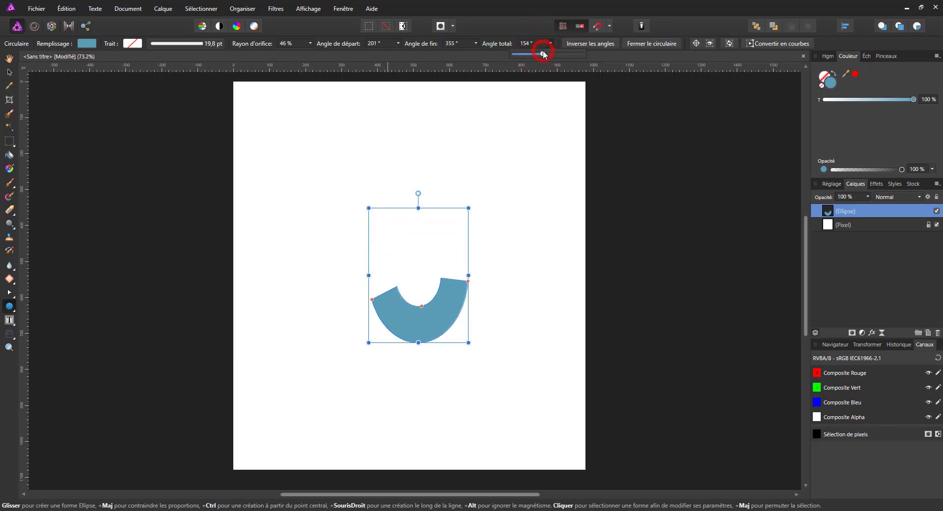
left_click(645, 44)
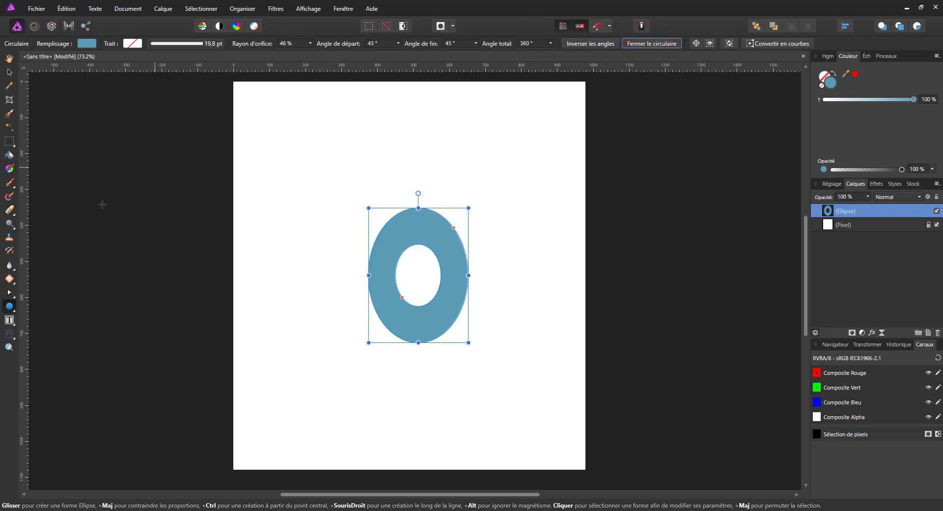
Step: Undo the ring's angle and hole changes and its conversion, back to the plain ellipse
left_click(13, 310)
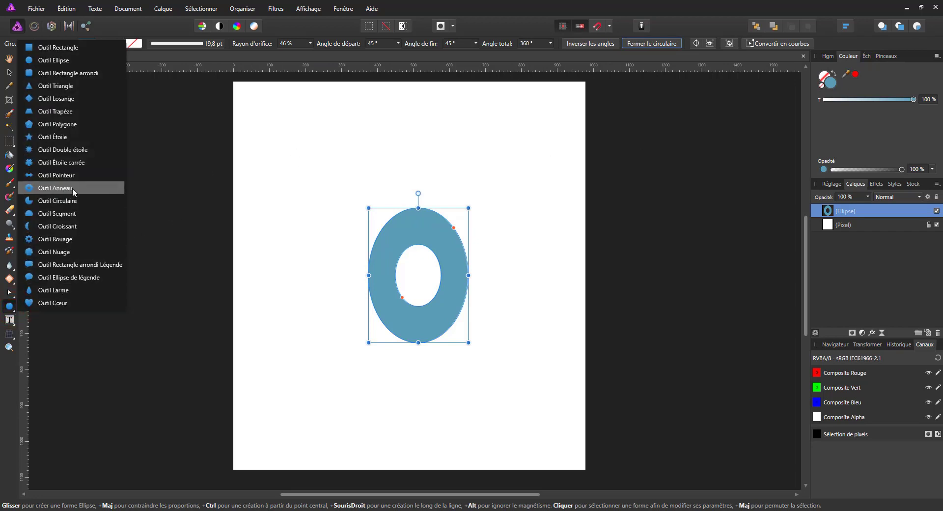
key("ctrl+z")
key("ctrl+z")
key("ctrl+z")
key("ctrl+z")
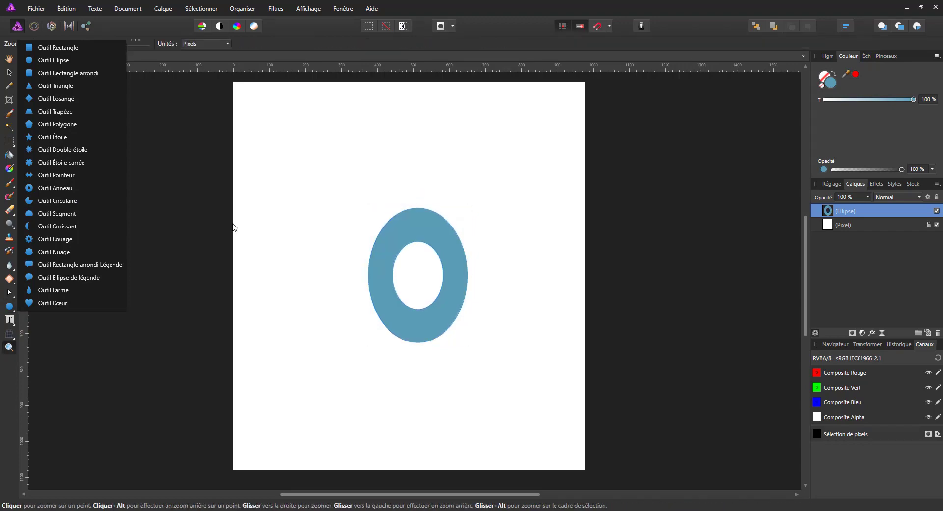
key("z")
key("ctrl+z")
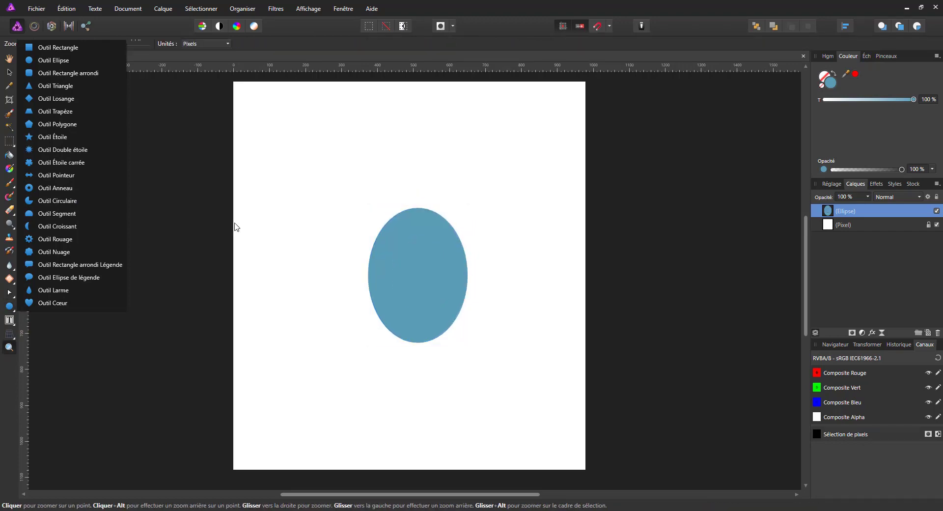
left_click(264, 30)
left_click(448, 276)
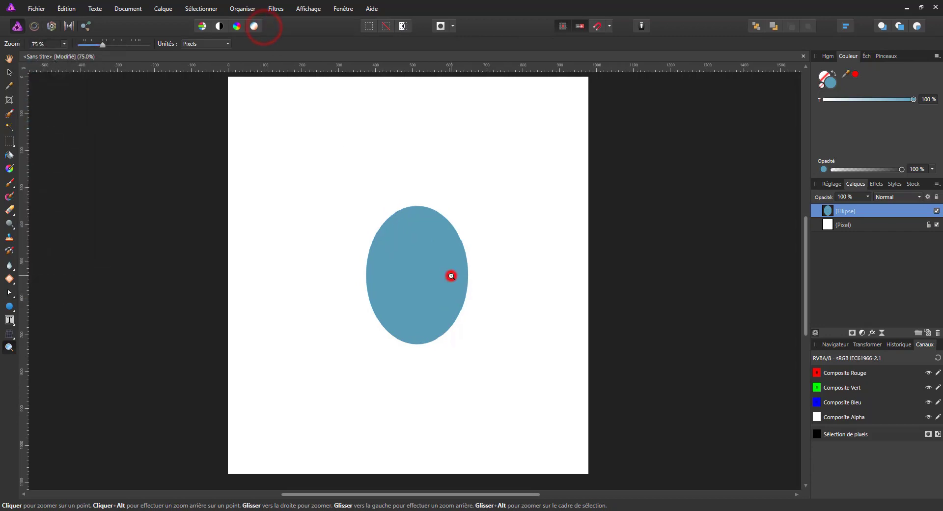
Step: Try converting the ellipse to a pie shape and adjusting its hole radius, and undo the conversion
left_click(9, 306)
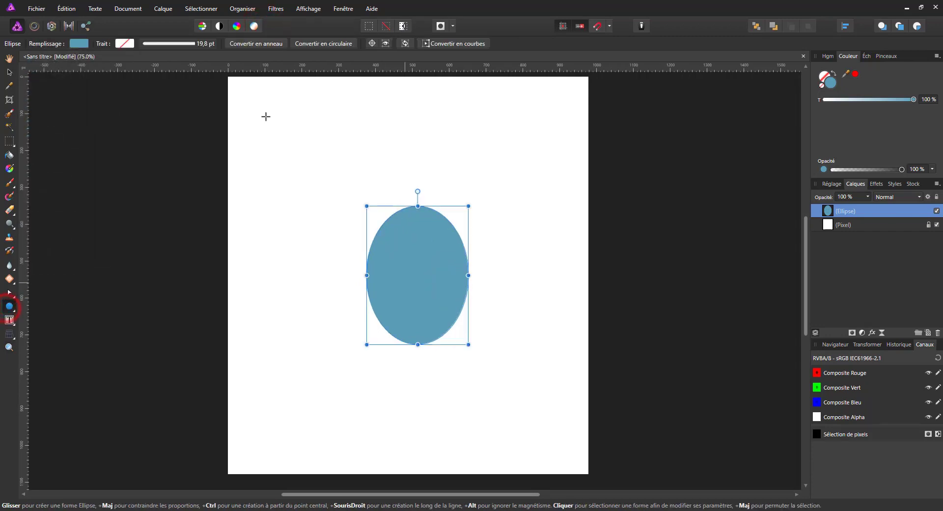
left_click(332, 43)
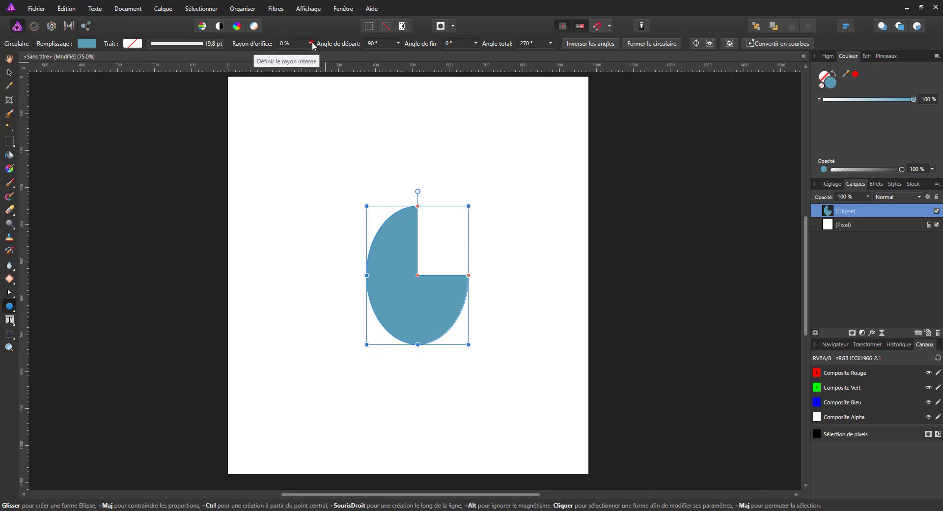
left_click(310, 43)
left_click_drag(326, 55, 303, 55)
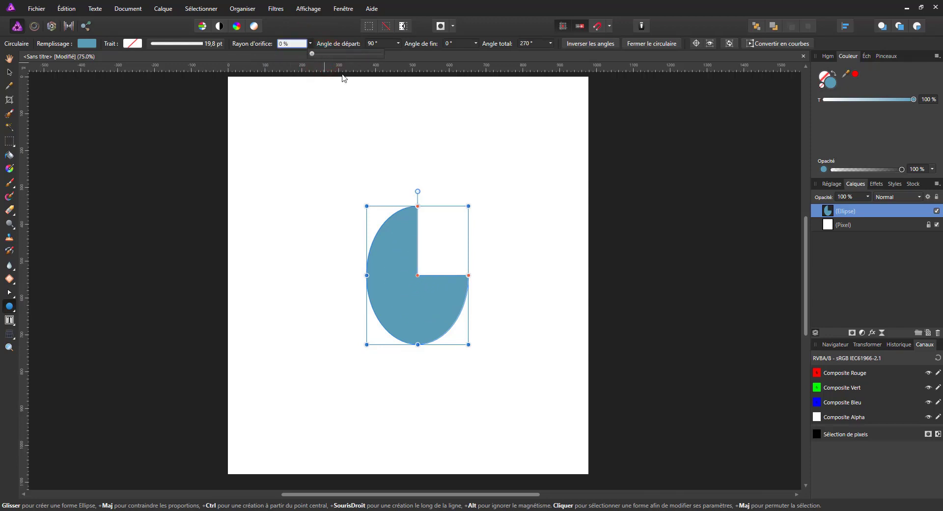
key("ctrl+z")
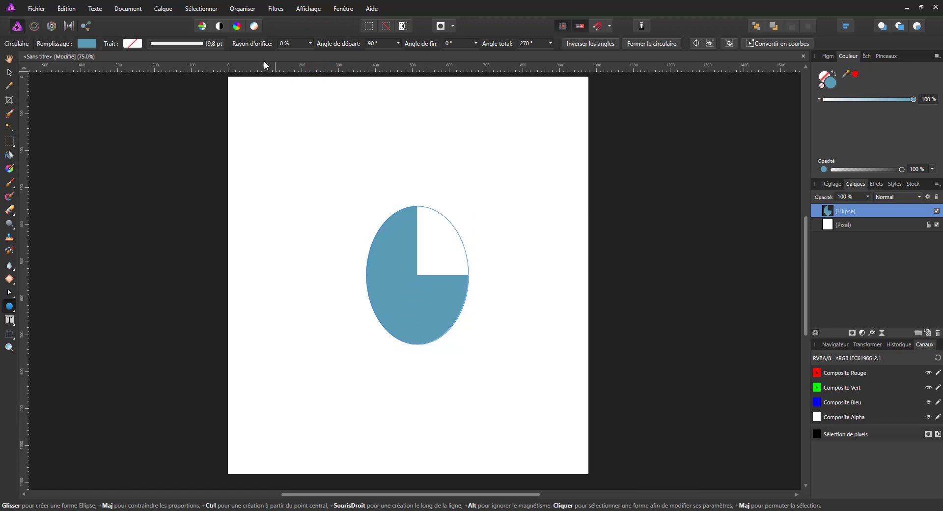
Step: Try drawing a wide rounded rectangle above the ellipse, and undo it
left_click(6, 306)
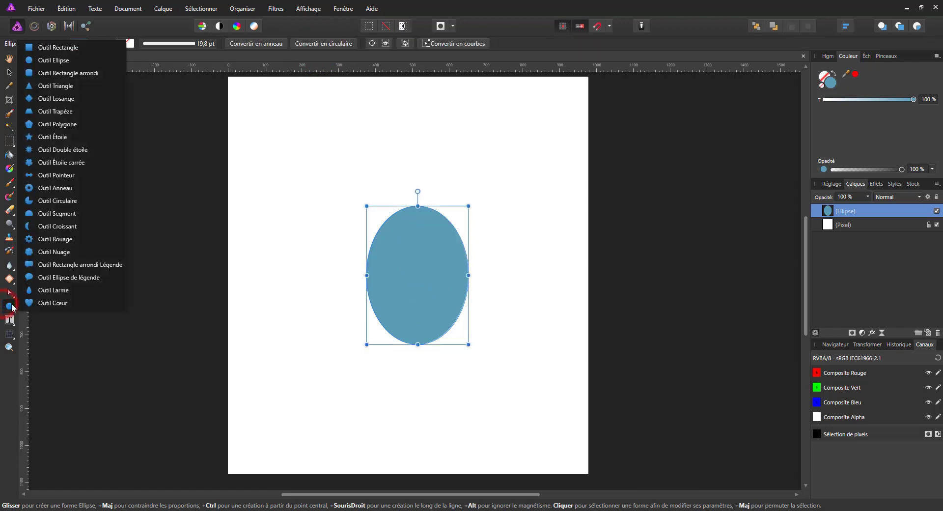
left_click(72, 74)
left_click(98, 73)
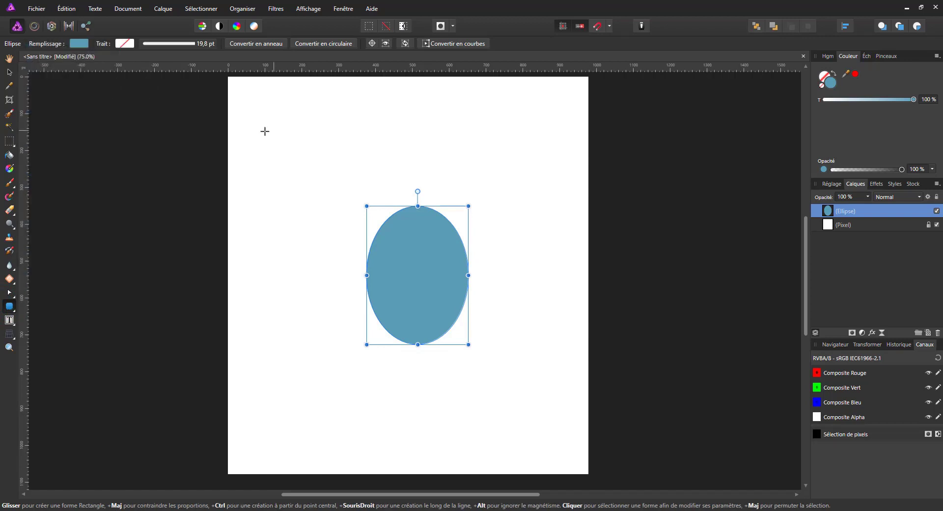
left_click_drag(264, 130, 411, 186)
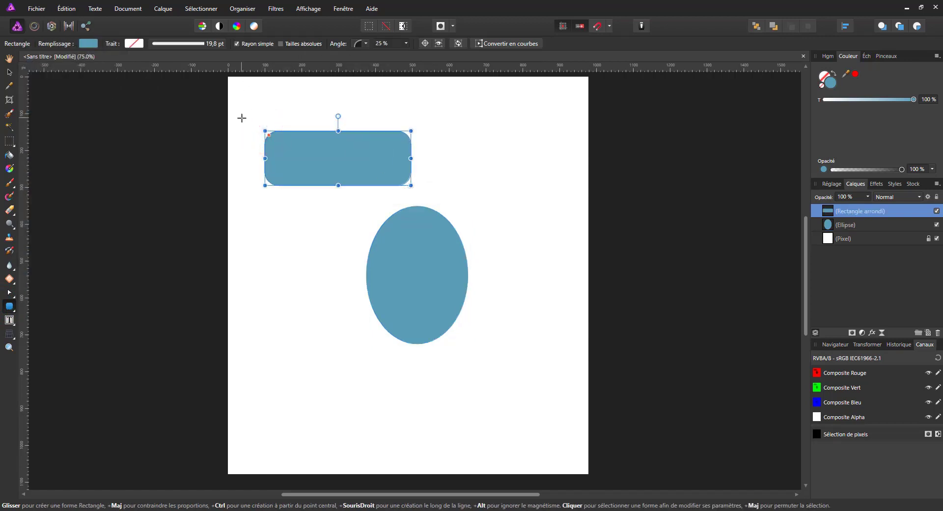
key("ctrl+z")
Step: Draw a large triangle over the ellipse with the Triangle tool, filling most of the page
left_click(10, 305)
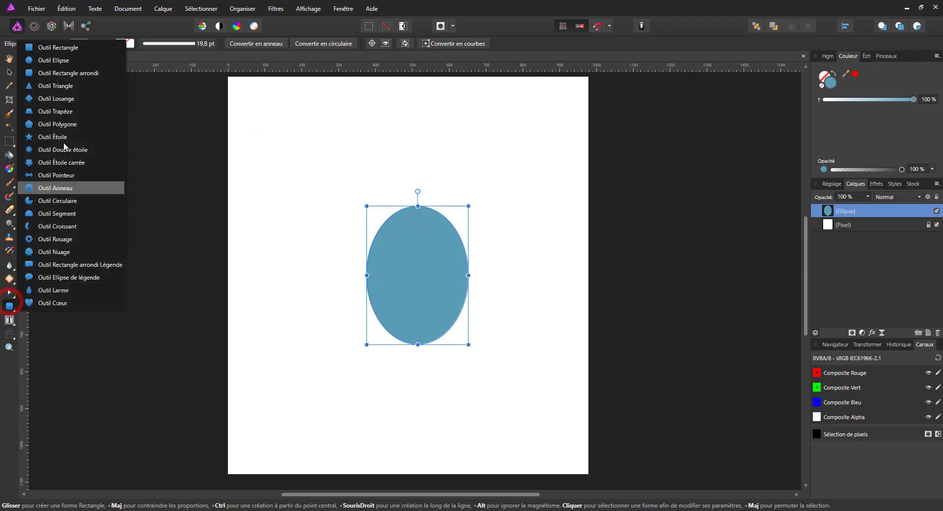
left_click(69, 84)
left_click_drag(264, 131, 616, 428)
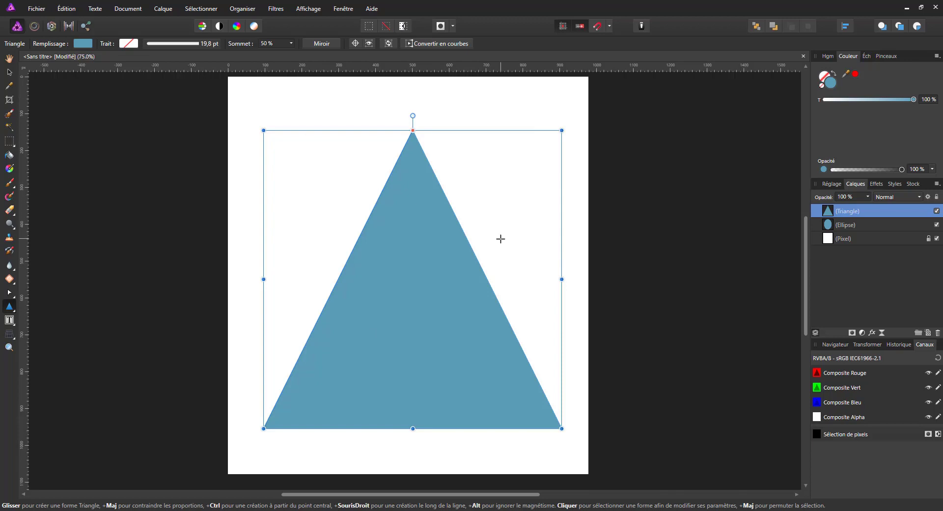
Step: Select the ellipse layer beneath the triangle and hide it
left_click(874, 225)
left_click(829, 210)
left_click(847, 227)
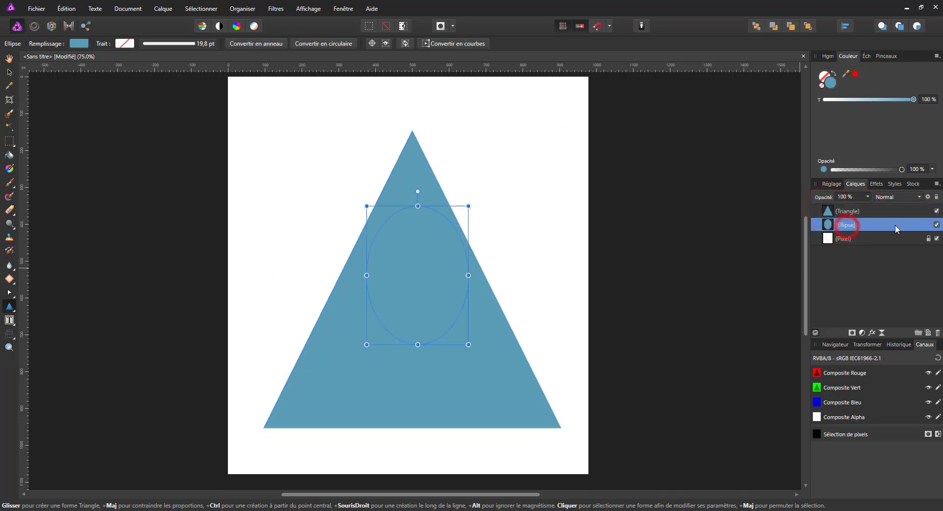
left_click(934, 225)
Step: Move the hidden ellipse up beside the triangle's right edge with the Move tool
left_click_drag(478, 395, 505, 317)
key("ctrl+z")
left_click(852, 210)
left_click(850, 226)
left_click(9, 71)
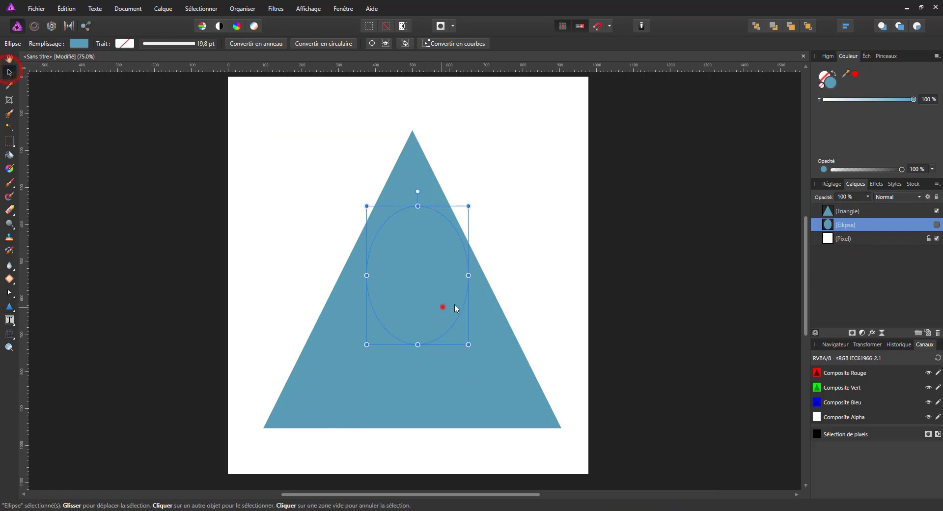
left_click_drag(444, 307, 544, 231)
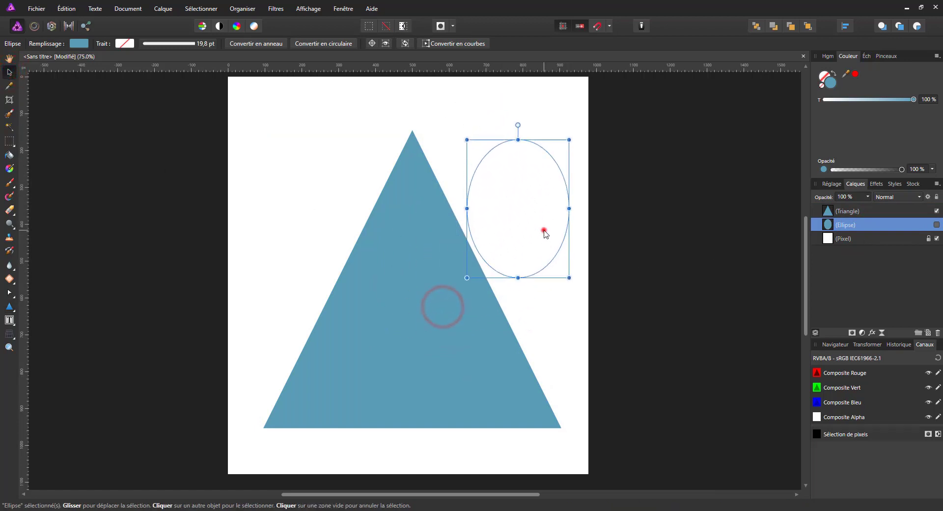
Step: Try to select the hidden ellipse directly on the page, and clear the selection
left_click(561, 349)
left_click(541, 200)
left_click(574, 124)
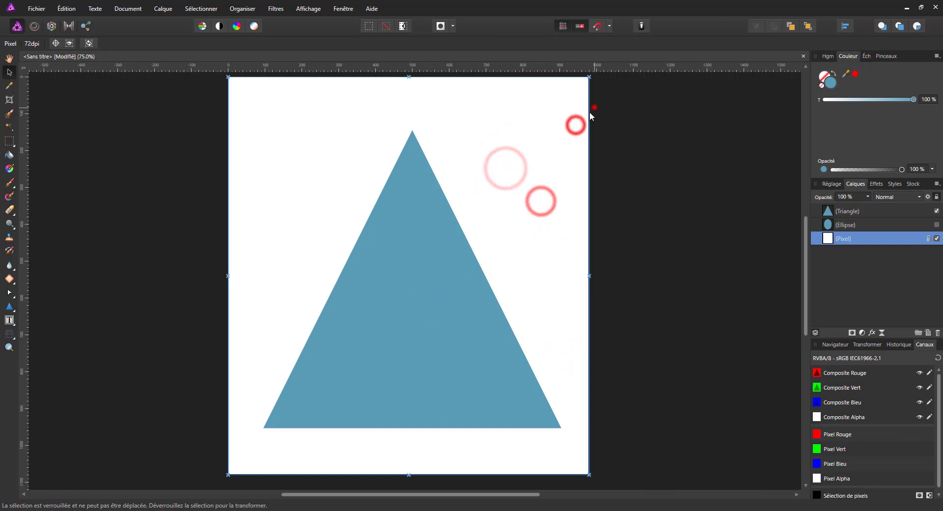
left_click_drag(592, 107, 581, 130)
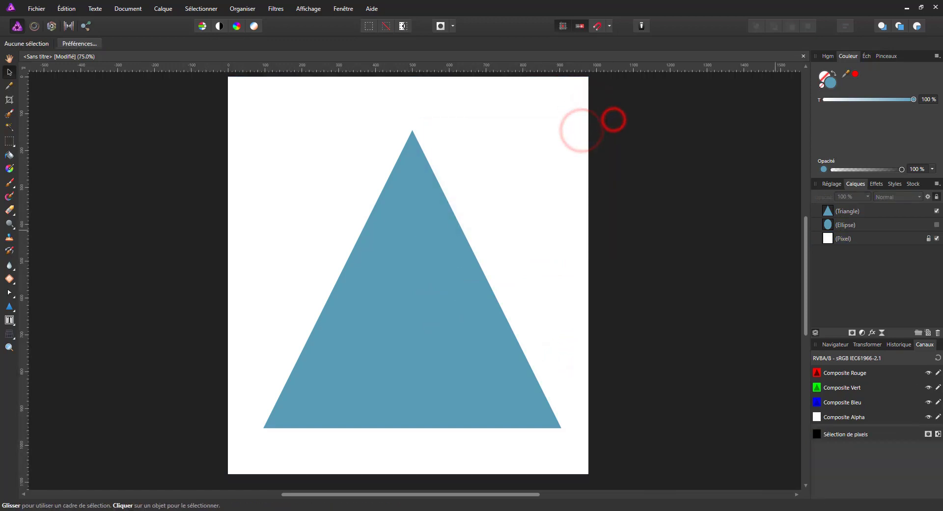
Step: Select the triangle layer and set its apex position to 60 %
left_click(891, 224)
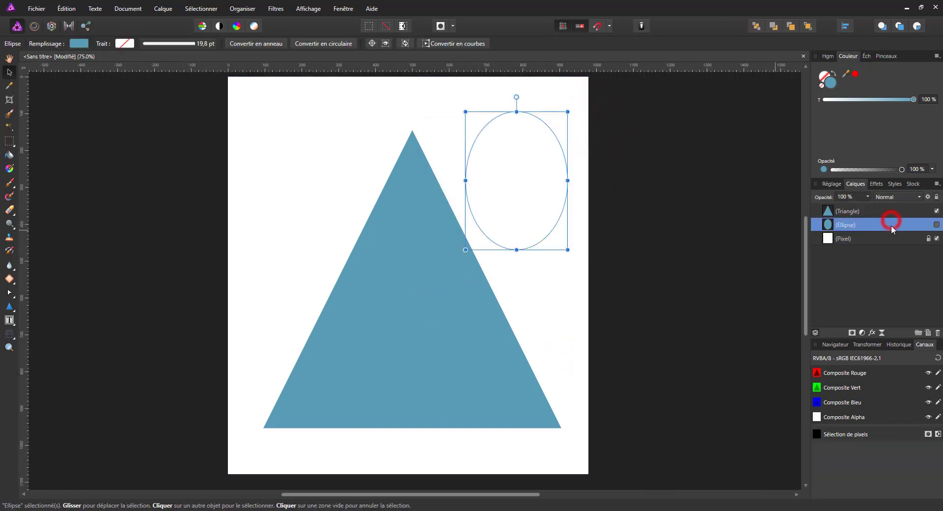
left_click(848, 211)
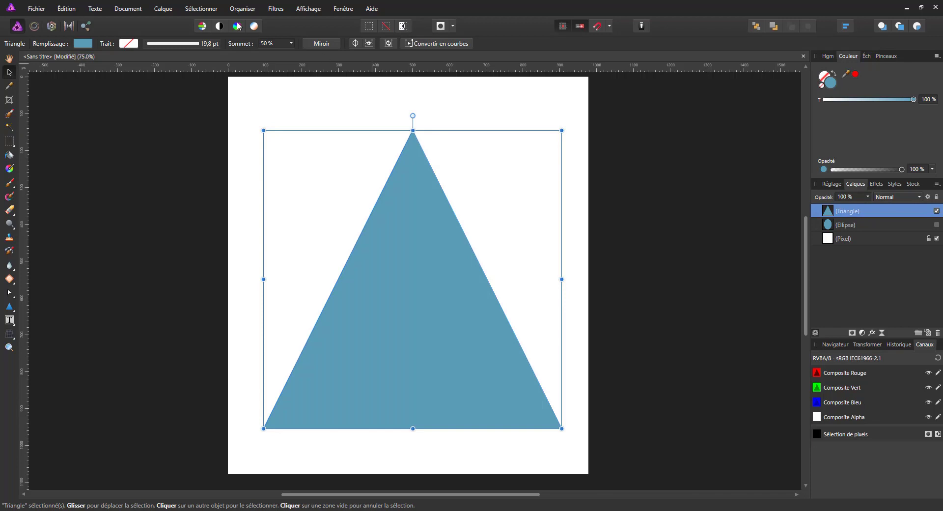
left_click(290, 43)
mouse_move(294, 54)
left_mouse_down()
mouse_move(257, 60)
mouse_move(323, 60)
mouse_move(348, 73)
mouse_move(255, 58)
mouse_move(349, 51)
mouse_move(232, 48)
mouse_move(301, 55)
left_mouse_up()
Step: Mirror the triangle back and forth several times so its off-centre apex switches sides
left_click(323, 42)
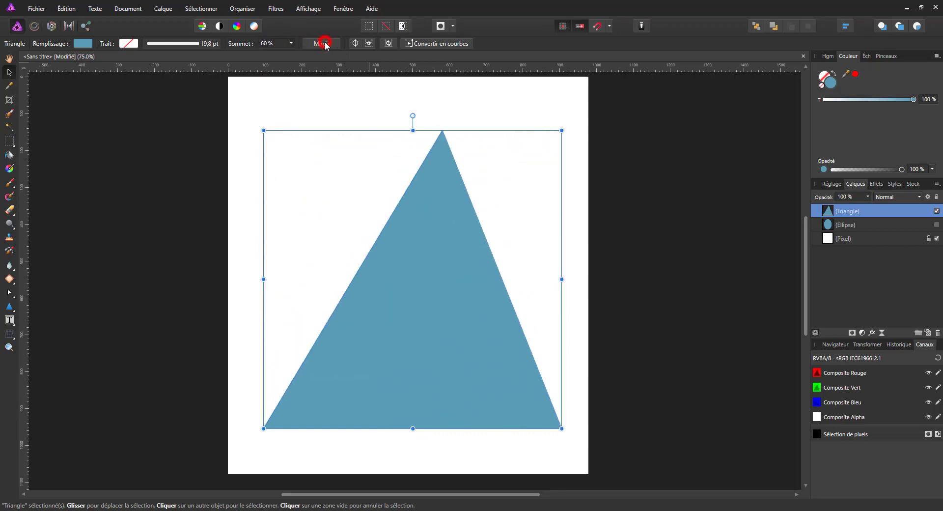
left_click(315, 43)
left_click(315, 43)
left_click(315, 44)
left_click(315, 43)
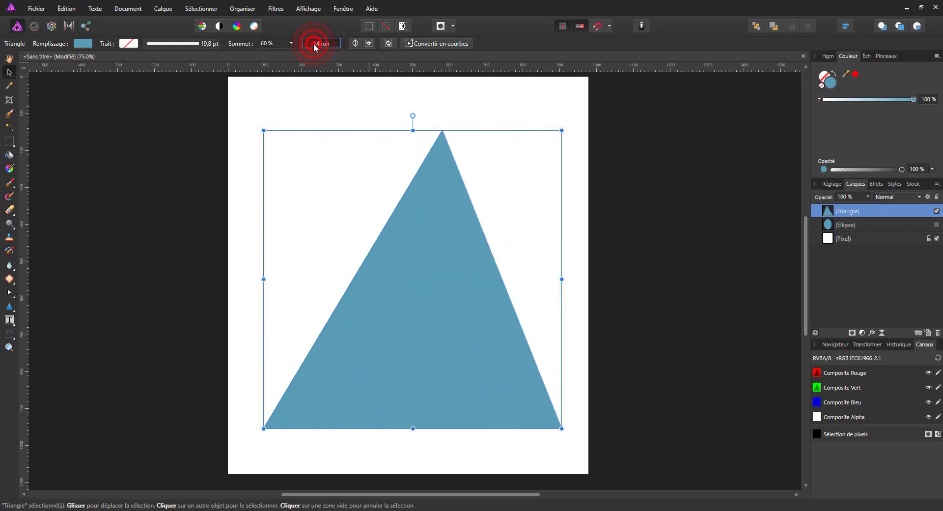
left_click(316, 44)
left_click(314, 44)
Step: Delete the triangle and the hidden ellipse, leaving only the white background layer
left_click(932, 448)
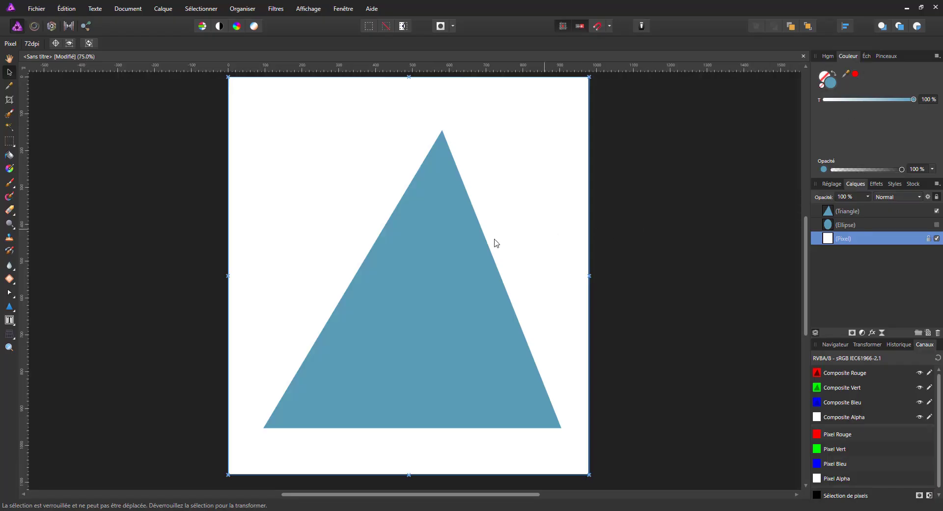
left_click(439, 243)
key("Delete")
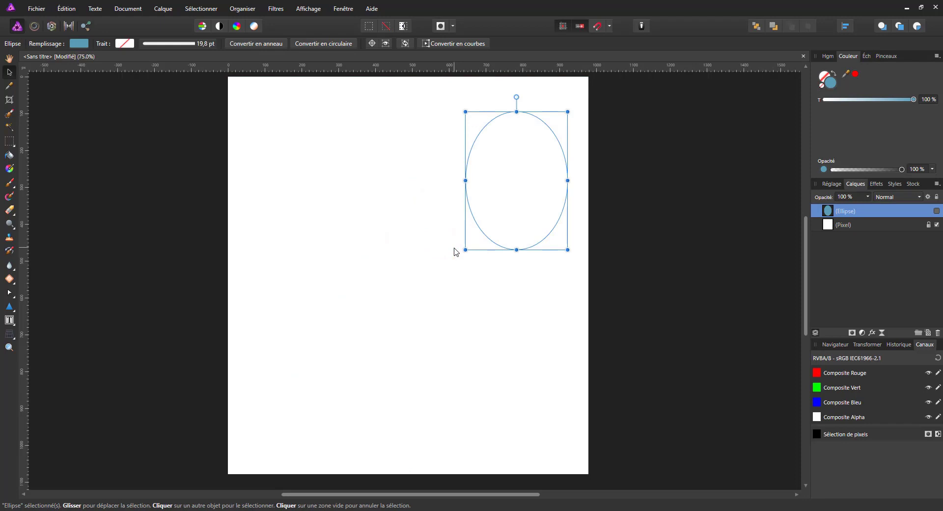
key("Delete")
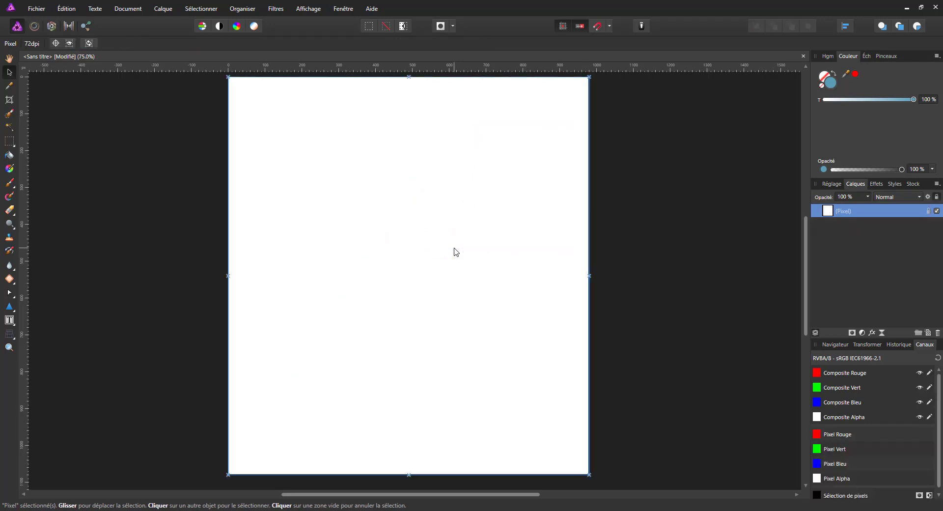
Step: Draw a large diamond in the middle of the page with the Diamond tool
left_click(14, 312)
left_click(58, 99)
left_click_drag(325, 163, 493, 330)
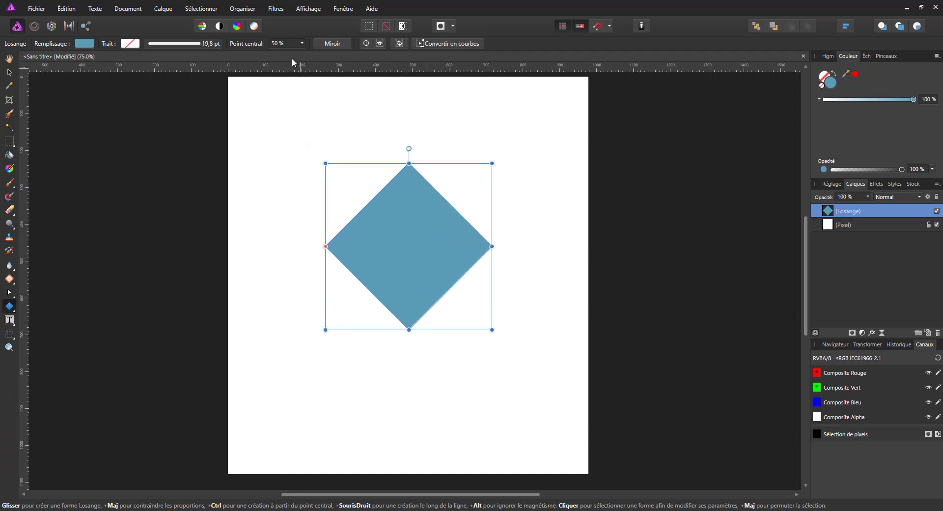
Step: Set the diamond's midpoint to 72 % and flip the shape upside down so its long point faces up
left_click_drag(301, 43, 318, 58)
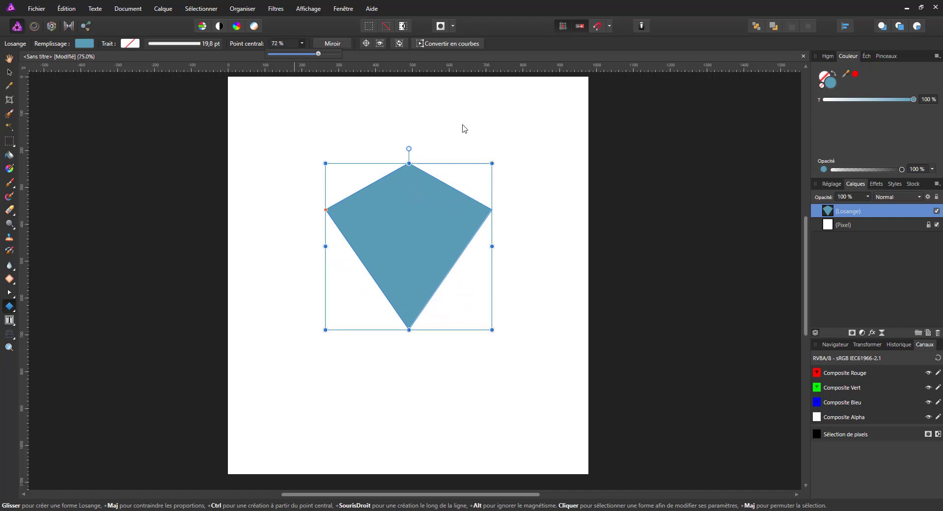
left_click_drag(494, 159, 354, 296)
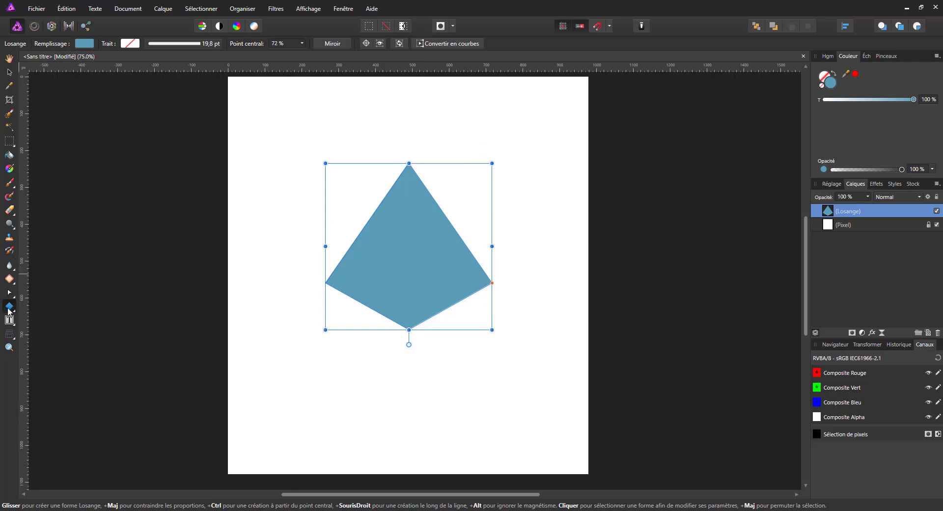
Step: Draw a small trapezoid near the page's upper-left corner with the Trapezoid tool
left_click(8, 309)
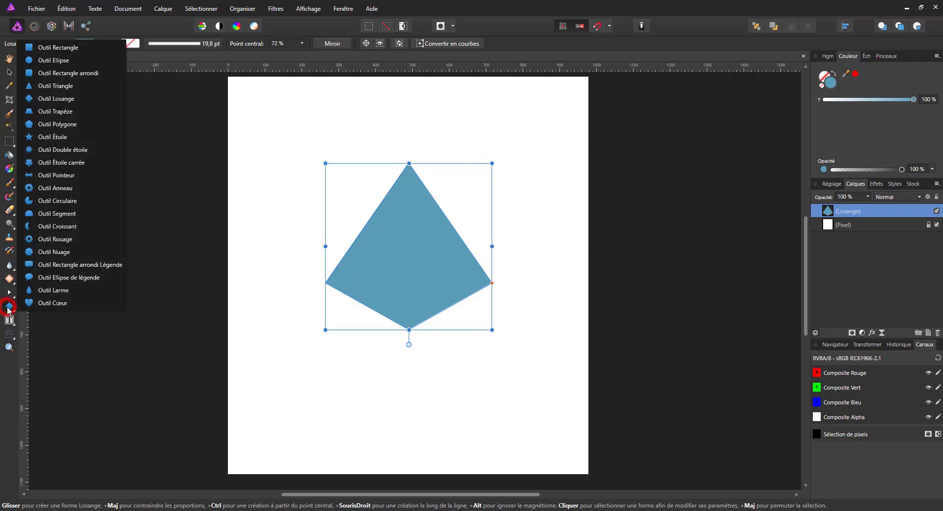
left_click(58, 112)
left_click_drag(268, 119, 479, 154)
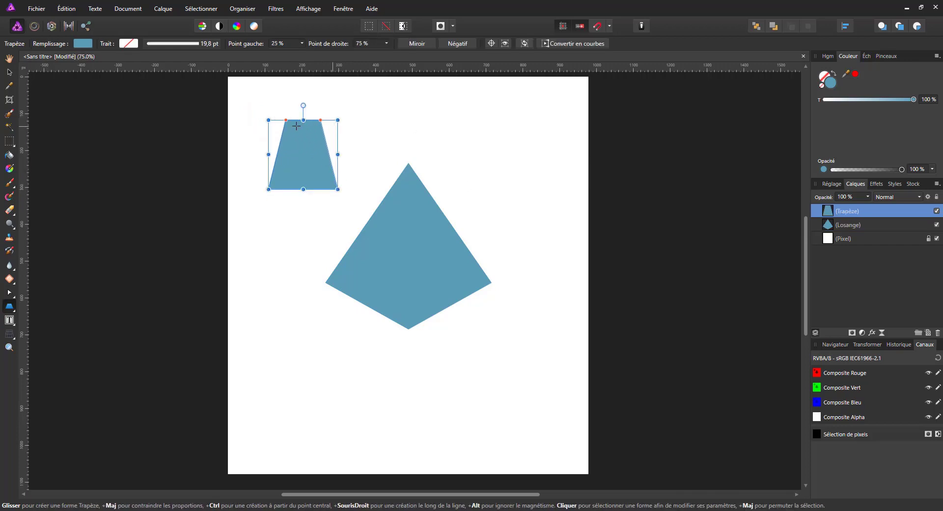
Step: Draw a small five-pointed star near the page's upper-right corner with the Star tool
left_click(10, 309)
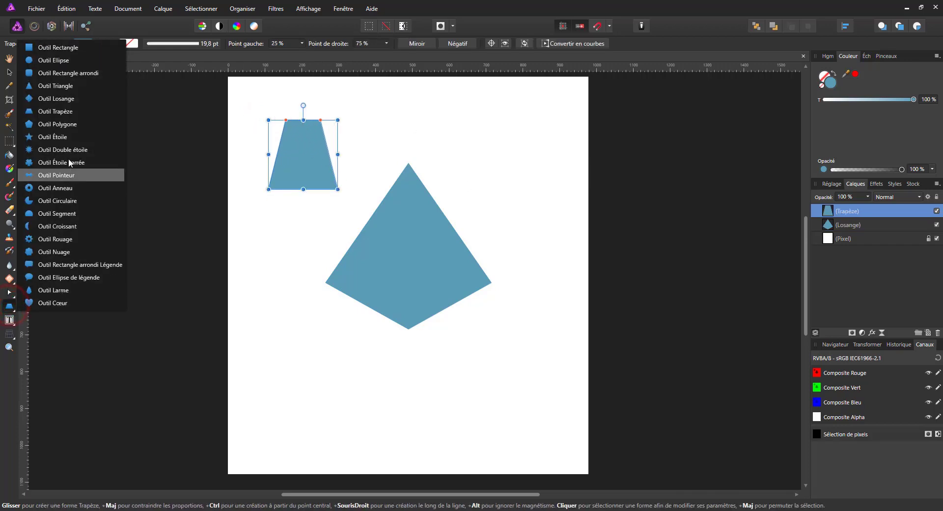
left_click(53, 136)
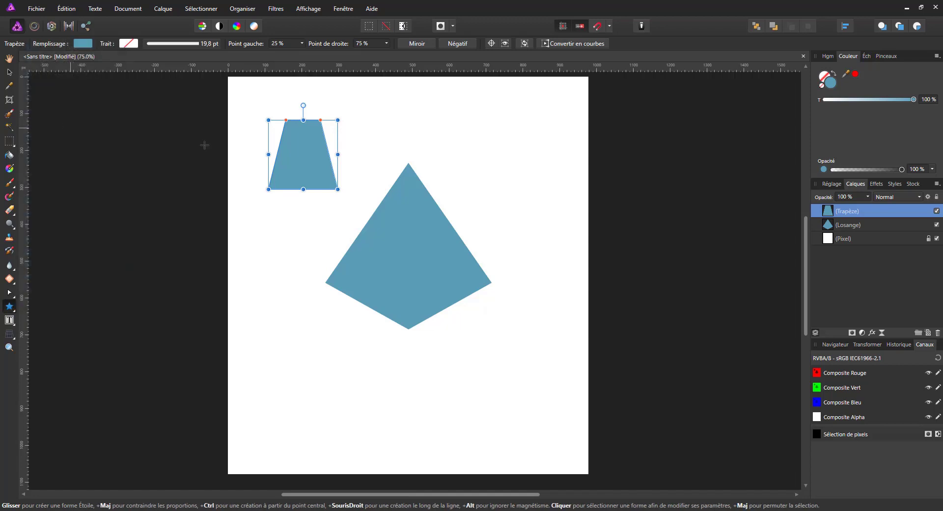
left_click_drag(532, 142, 486, 190)
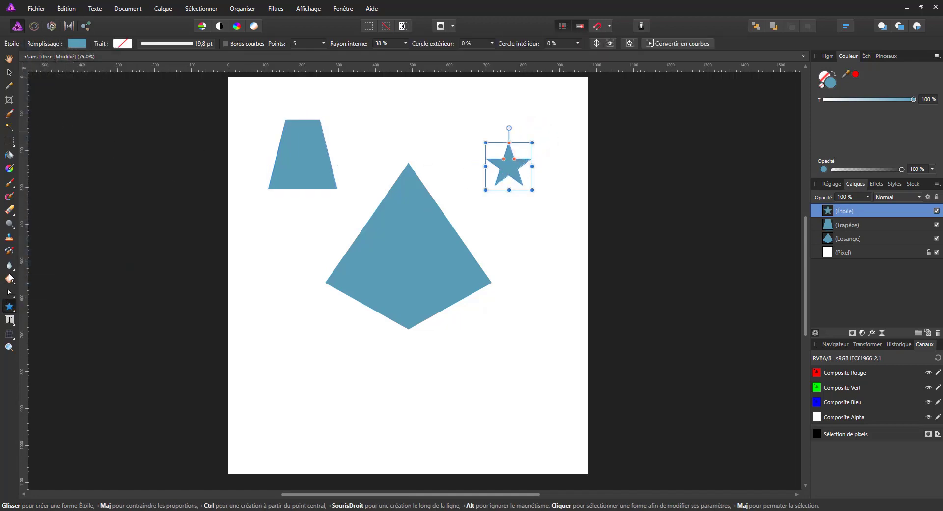
Step: Increase the star's inner radius to 72 % and enlarge the star, making it wider than it is tall
left_click(9, 293)
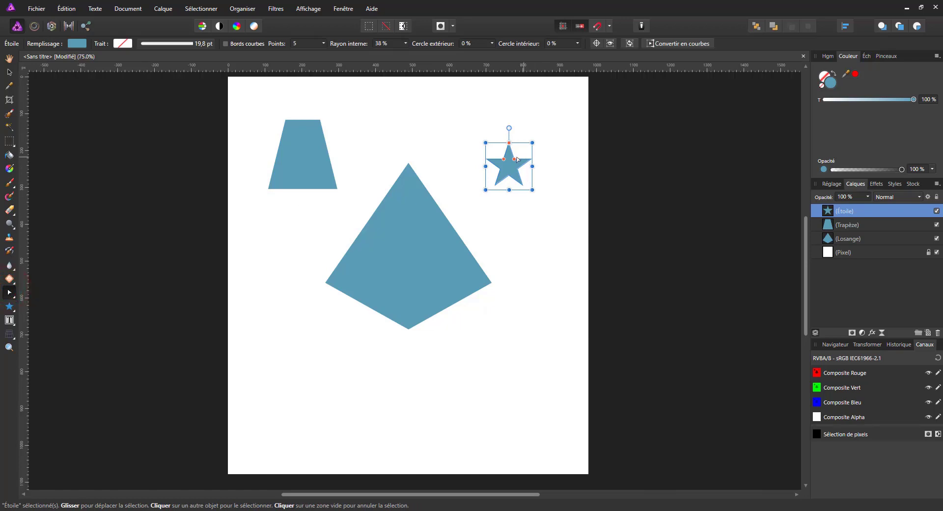
mouse_move(520, 159)
left_mouse_down()
mouse_move(511, 163)
mouse_move(517, 153)
left_mouse_up()
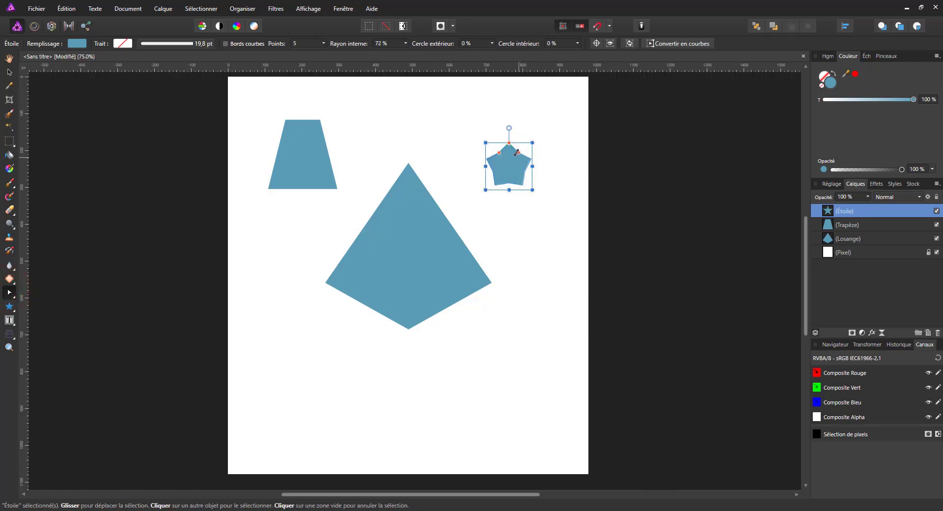
left_click(10, 307)
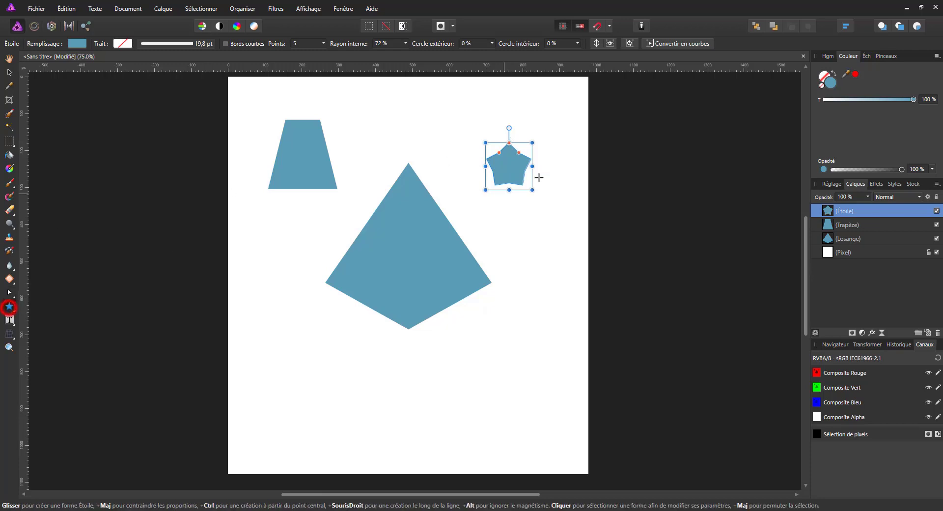
left_click_drag(520, 151, 462, 158)
Step: Move the trapezoid's left corner point outward to 0 % so its left side is vertical
left_click(302, 156)
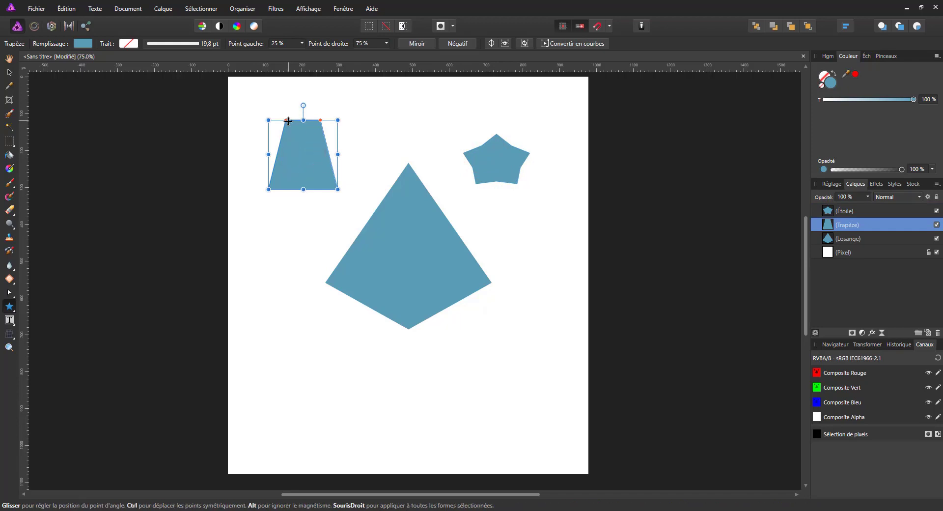
left_click_drag(285, 120, 249, 101)
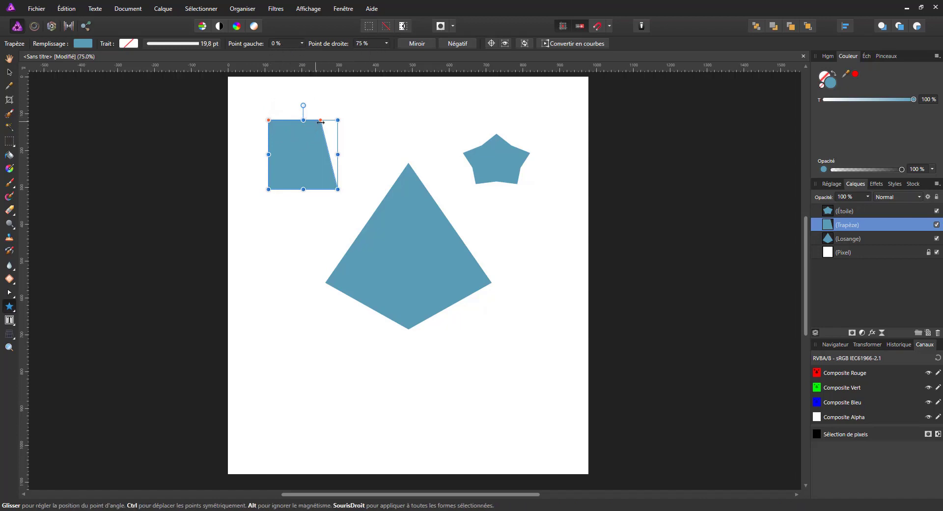
mouse_move(321, 119)
left_mouse_down()
mouse_move(360, 114)
mouse_move(356, 122)
mouse_move(321, 115)
left_mouse_up()
Step: Select the star and set its number of points to 21
left_click(493, 160)
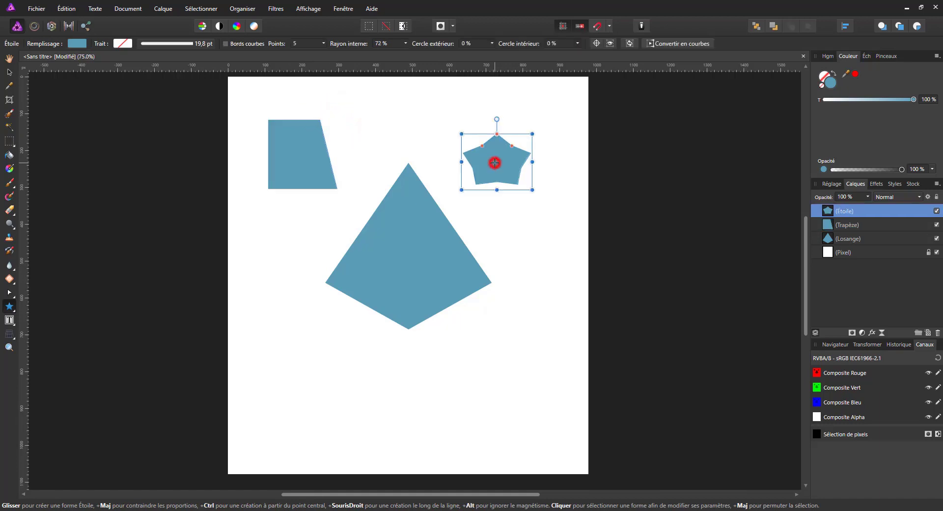
mouse_move(512, 145)
left_mouse_down()
mouse_move(528, 133)
mouse_move(503, 150)
mouse_move(511, 146)
left_mouse_up()
mouse_move(358, 55)
left_mouse_down()
mouse_move(391, 55)
mouse_move(347, 44)
mouse_move(360, 50)
mouse_move(350, 58)
left_mouse_up()
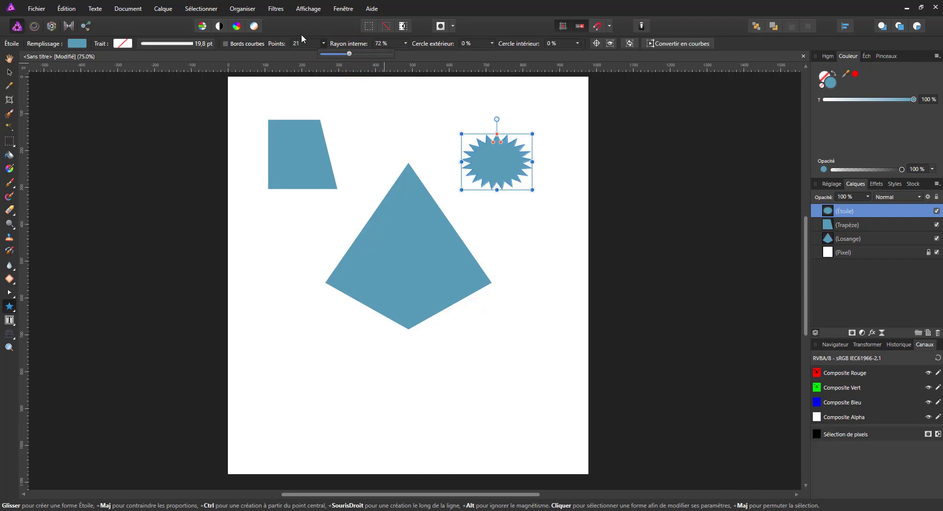
Step: Try the star's curved edges and outer circle settings, and set its inner circle to 9 %
left_click(237, 43)
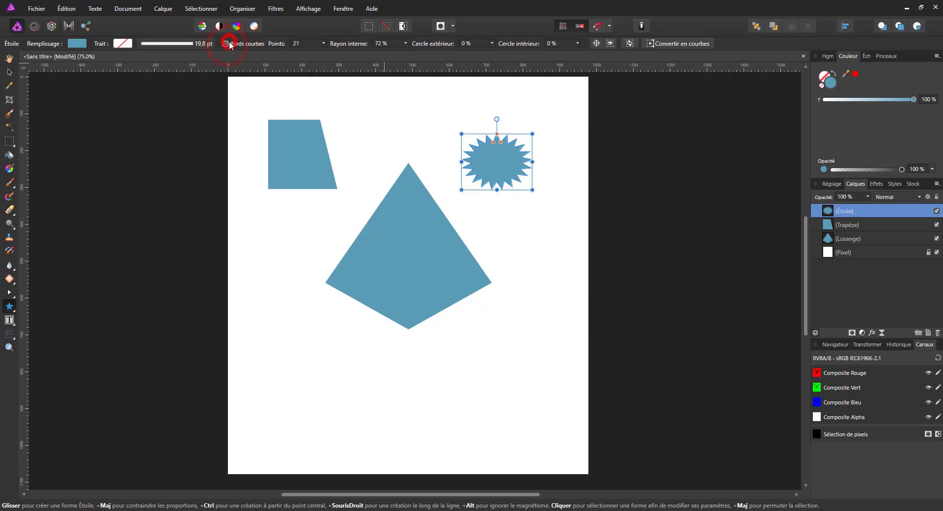
left_click(229, 43)
mouse_move(505, 57)
left_mouse_down()
mouse_move(529, 49)
mouse_move(490, 46)
left_mouse_up()
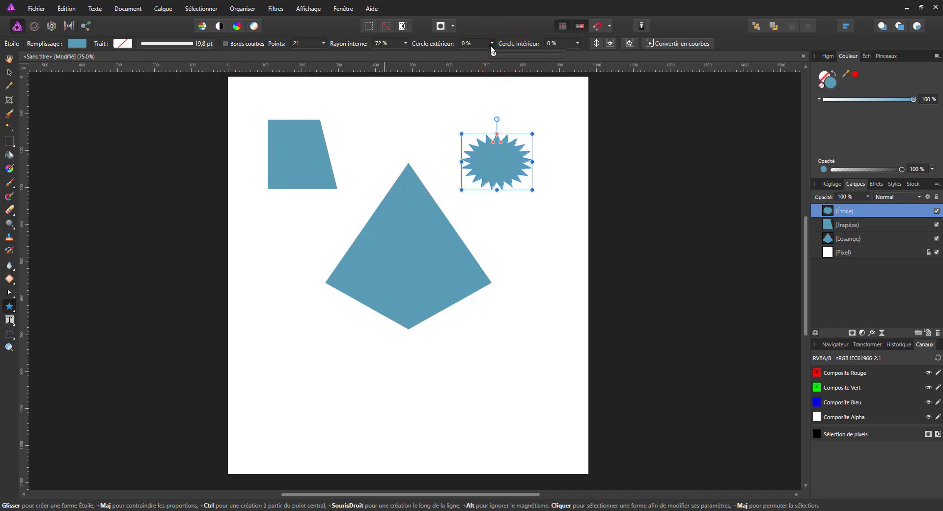
left_click(577, 43)
left_click_drag(585, 54, 586, 81)
Step: Draw a double star below the diamond with the Double Star tool
left_click(7, 306)
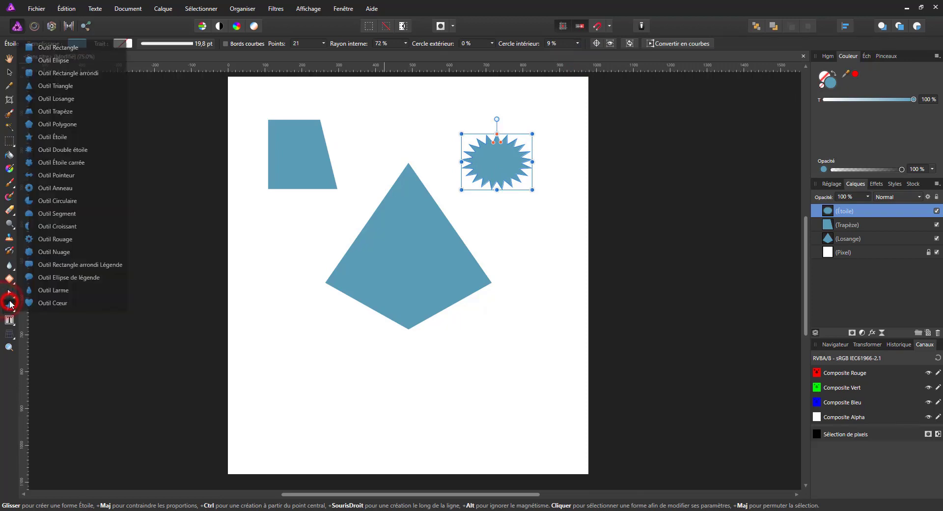
left_click(82, 149)
left_click_drag(309, 362, 429, 442)
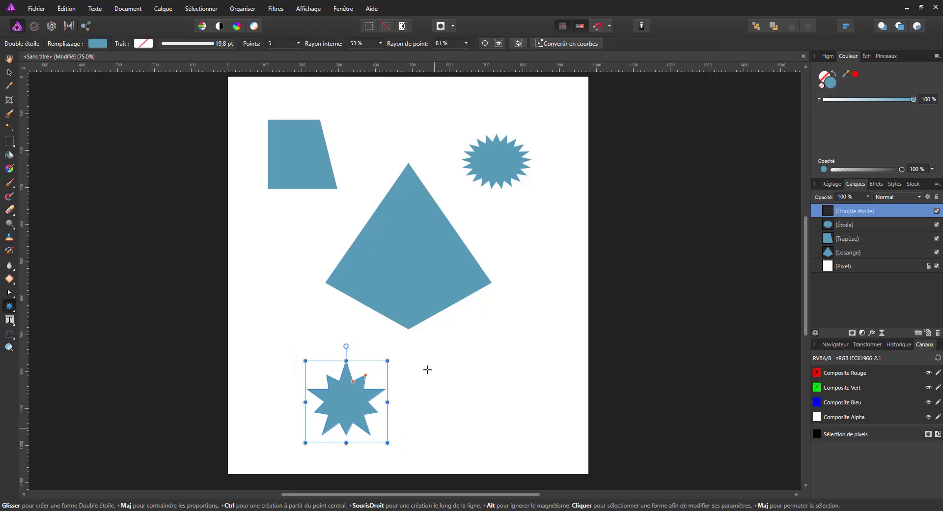
Step: Set the double star's inner radius to 100 % and its point radius to 30 %
left_click(380, 43)
left_click_drag(381, 55, 479, 42)
left_click(466, 44)
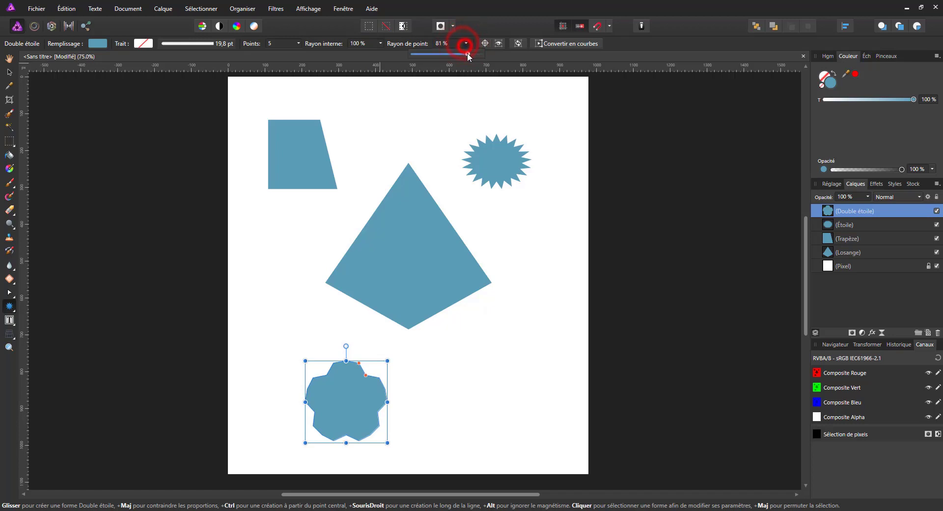
left_click_drag(470, 54, 433, 54)
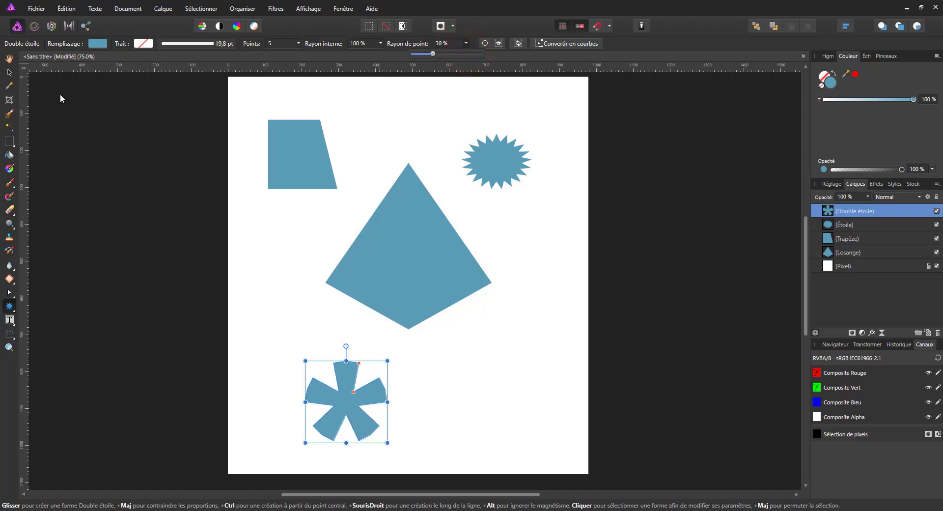
Step: Move the double star up and left, closer to the page's left edge, with the Move tool
left_click(9, 72)
left_click_drag(350, 436, 299, 370)
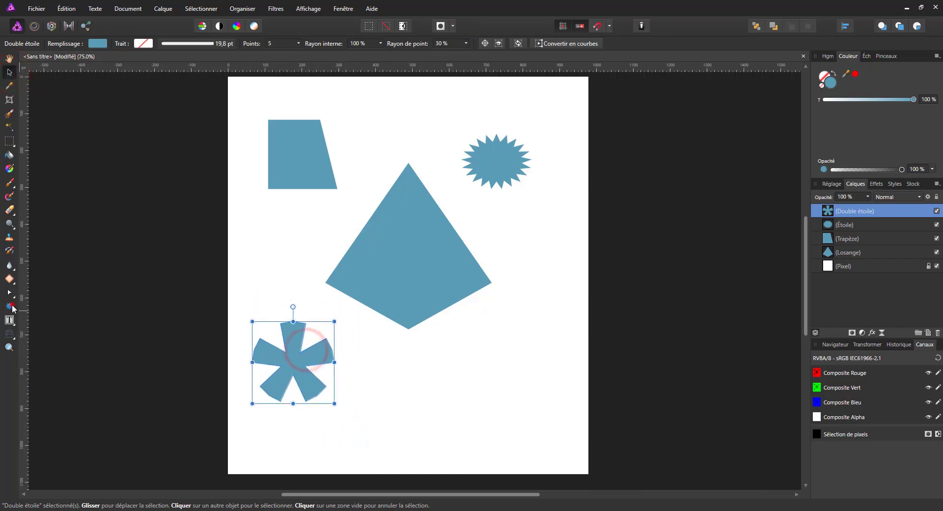
Step: Draw a horizontal double-headed arrow in the page's lower-right area and extend its right head's length to 251 %
left_click(12, 305)
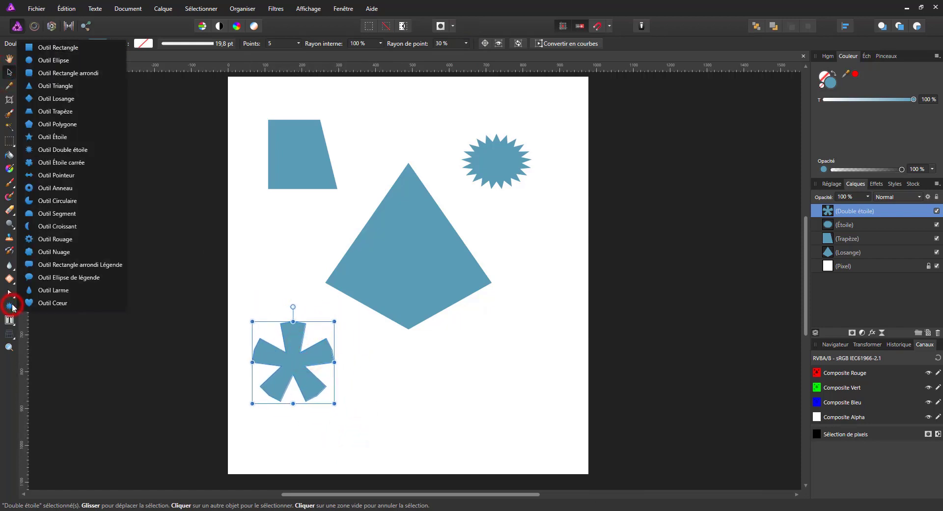
left_click(68, 175)
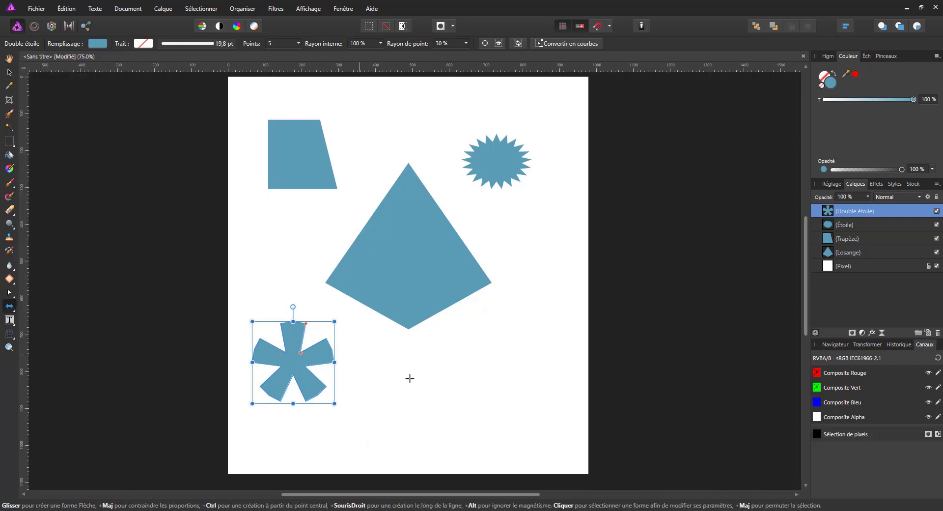
left_click_drag(410, 379, 543, 411)
left_click_drag(475, 381, 429, 397)
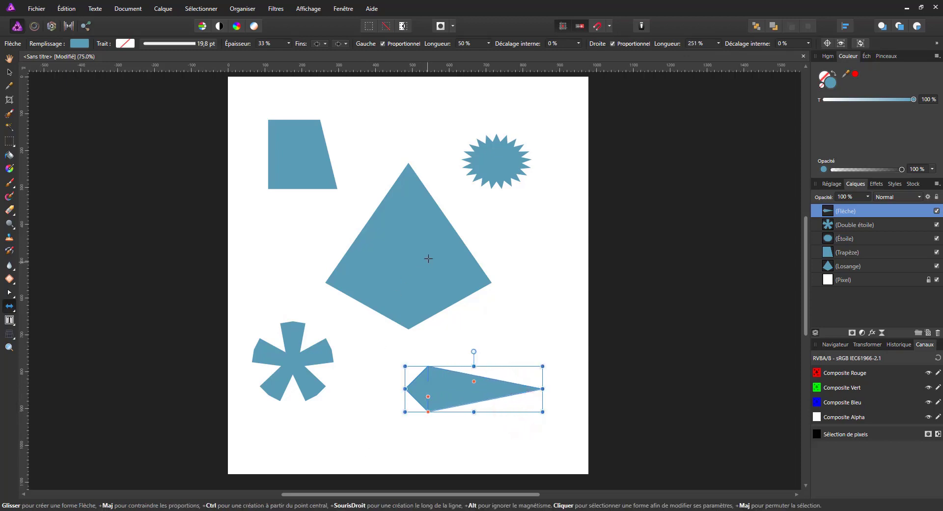
Step: Set the arrow's right end to none (Aucun) and preview other styles for its left end, keeping Flèche
left_click(339, 44)
left_click(305, 58)
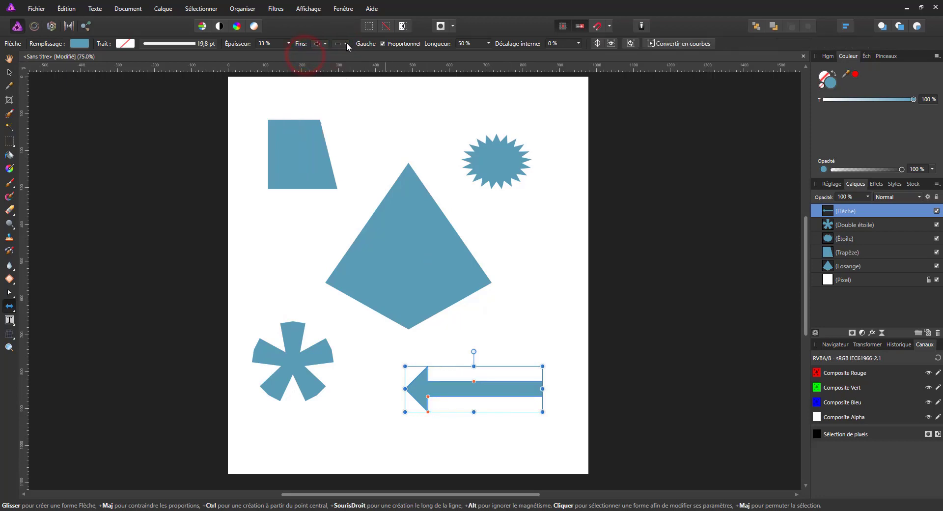
left_click(323, 44)
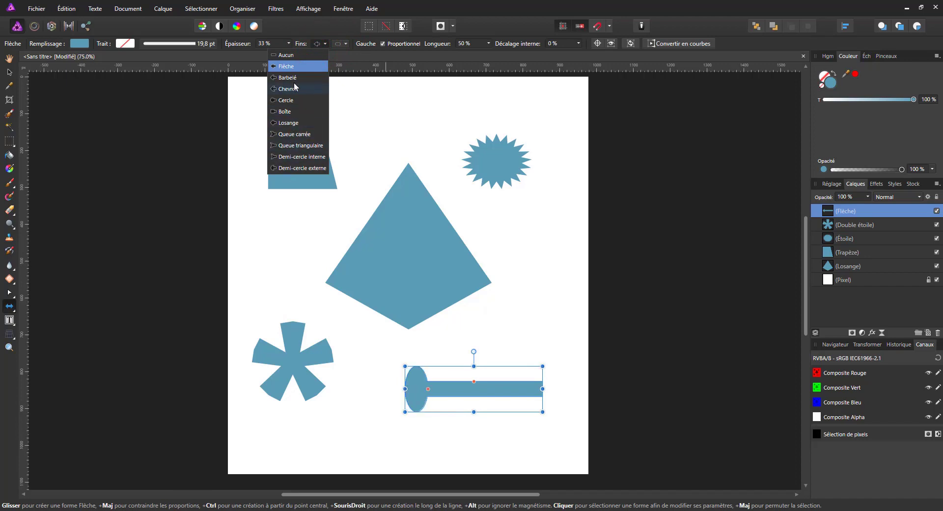
left_click(348, 38)
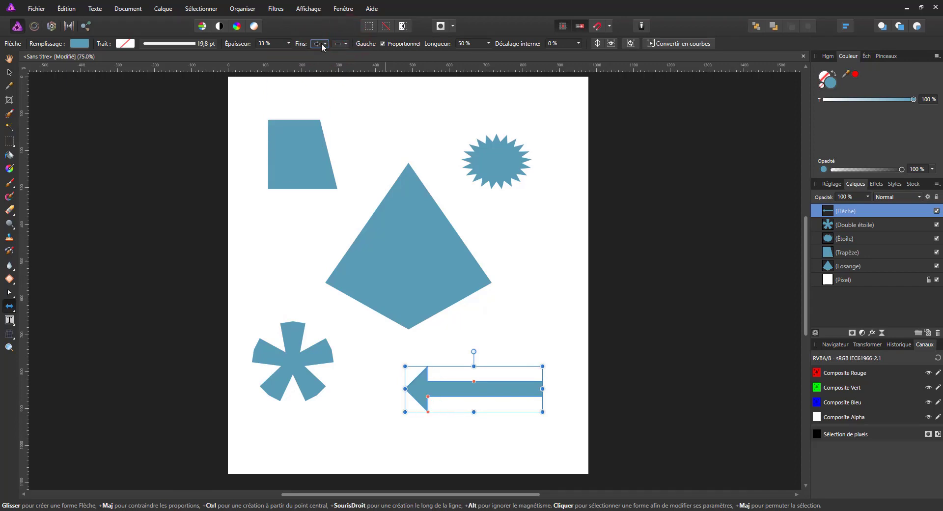
Step: Set the inner offset (Décalage interne) of the arrow's left head to -15 %
left_click(382, 43)
left_click(382, 44)
mouse_move(580, 54)
left_mouse_down()
mouse_move(595, 57)
mouse_move(552, 58)
mouse_move(577, 58)
left_mouse_up()
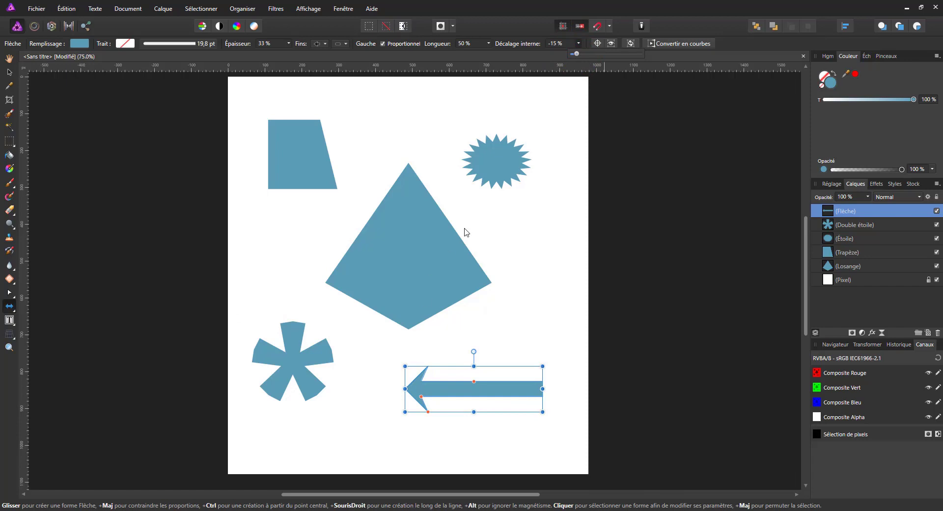
left_click(431, 389)
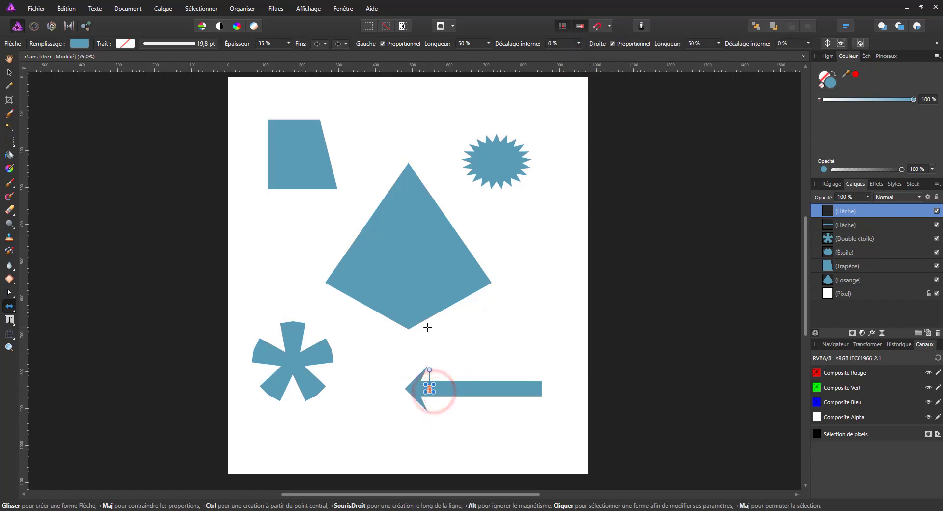
key("ctrl+z")
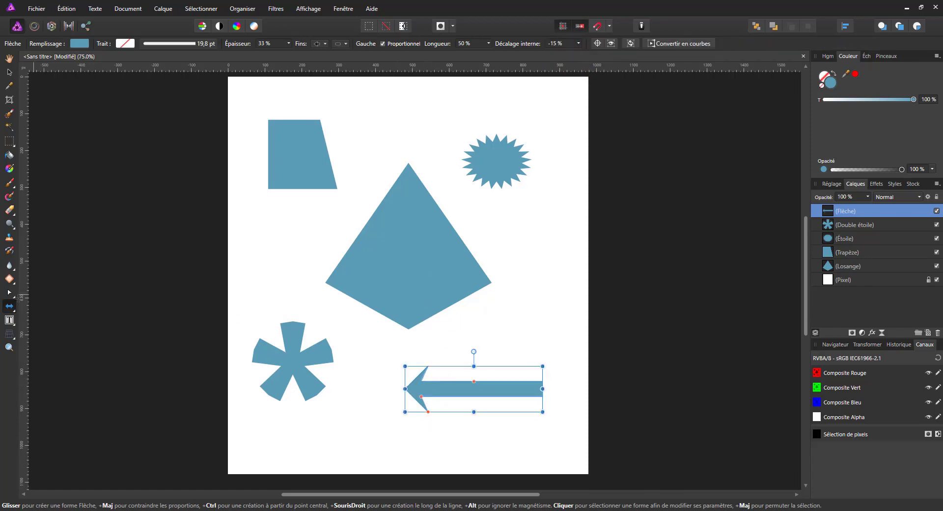
Step: Draw a segment shape (Segment) near the page's top edge, just above the large diamond
left_click(10, 306)
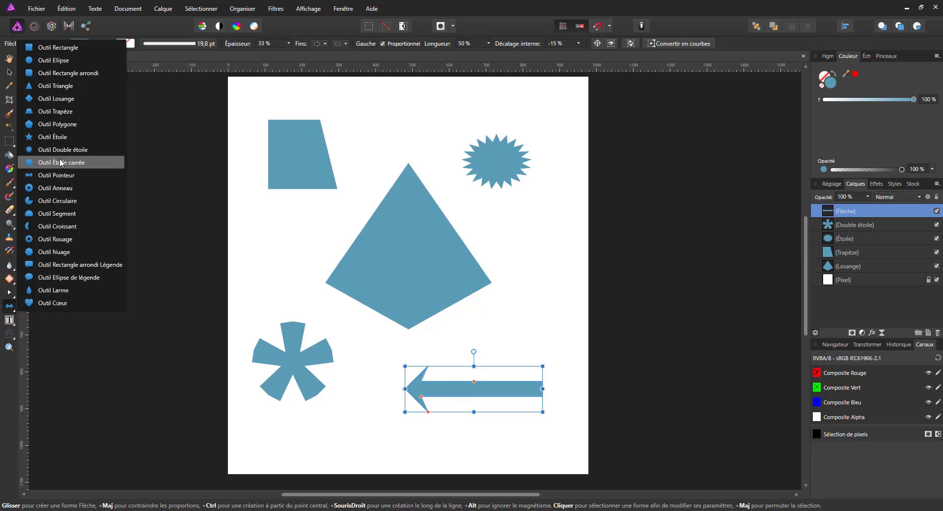
left_click(74, 220)
left_click_drag(364, 103, 430, 162)
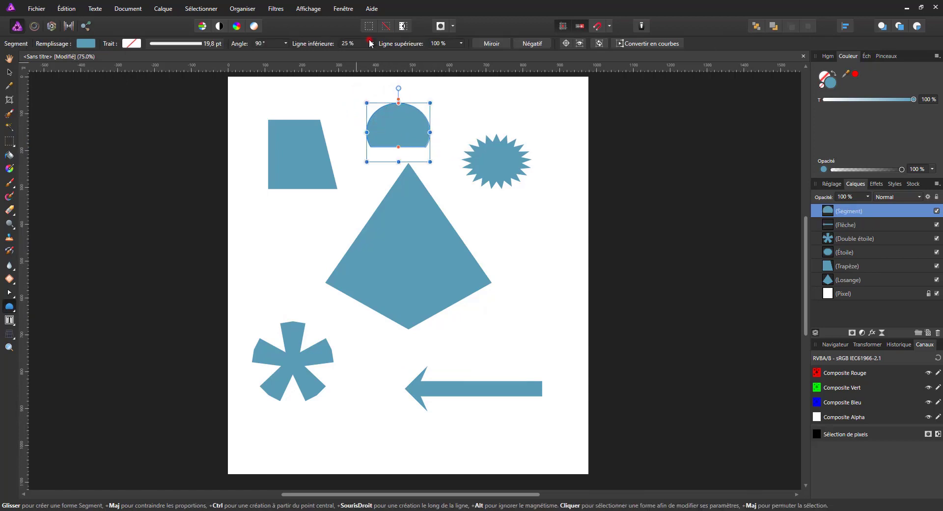
Step: Set the segment's lower line to 49 % and upper line to 90 %, and turn its angle so the longer flat side faces left
left_click_drag(393, 54, 449, 54)
left_click(460, 43)
left_click(286, 43)
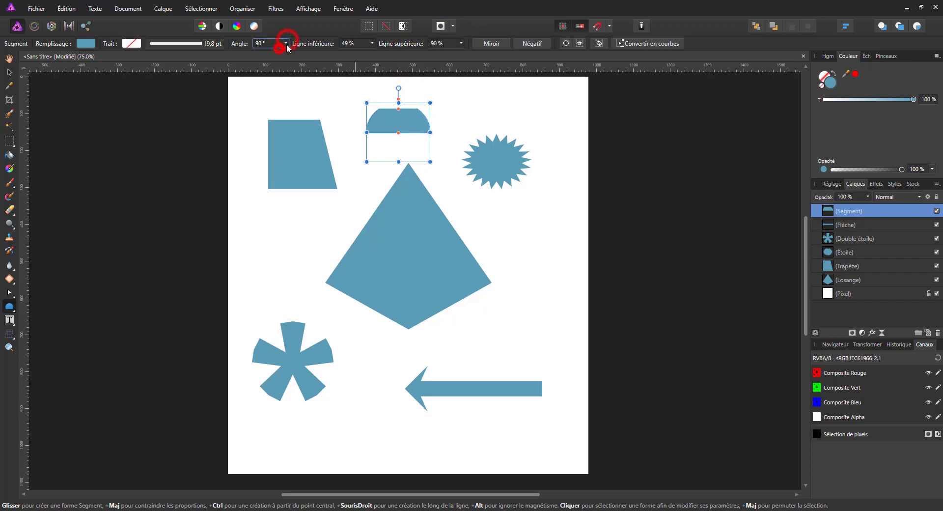
left_click_drag(287, 53, 357, 73)
left_click(569, 276)
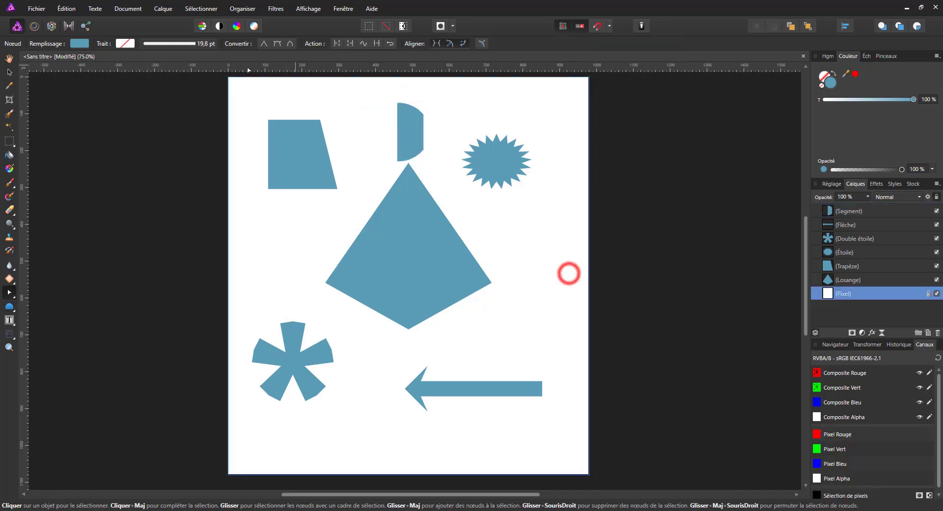
Step: Draw a crescent (Croissant) about 154 × 149 px between the trapezoid and the double star
left_click(8, 297)
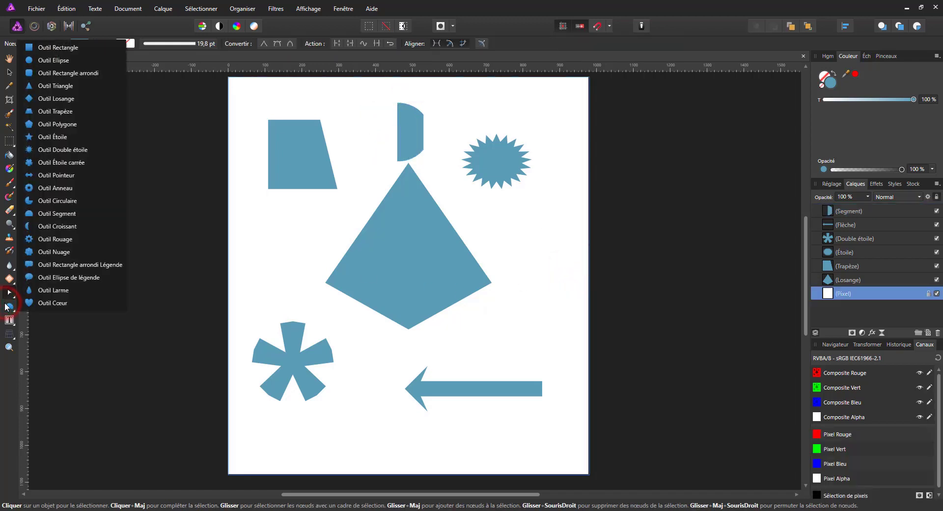
left_click(59, 226)
left_click_drag(260, 217, 319, 273)
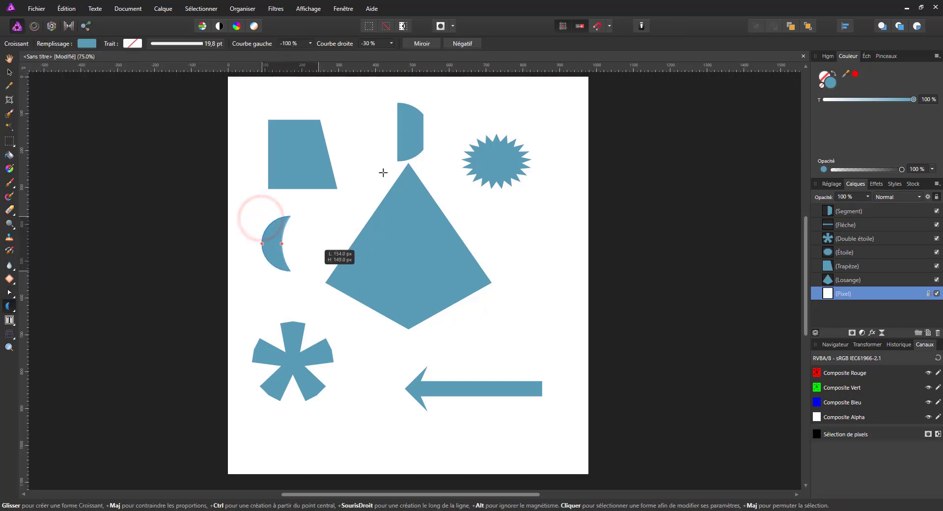
Step: Set the crescent's right curve to -39 %, keeping its left curve at -100 %
left_click(391, 44)
left_click(393, 59)
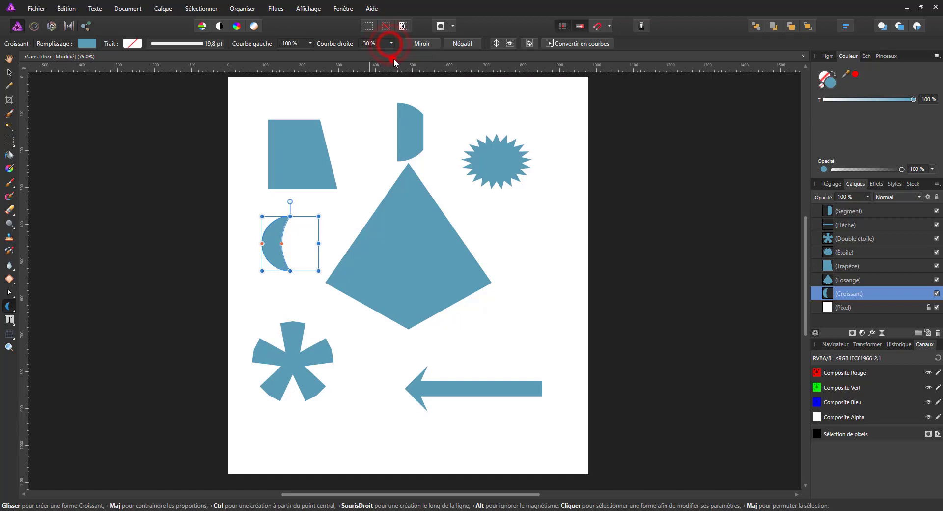
mouse_move(395, 54)
left_mouse_down()
mouse_move(452, 60)
mouse_move(382, 54)
mouse_move(391, 55)
left_mouse_up()
left_click(310, 43)
mouse_move(310, 51)
left_mouse_down()
mouse_move(328, 55)
mouse_move(296, 54)
left_mouse_up()
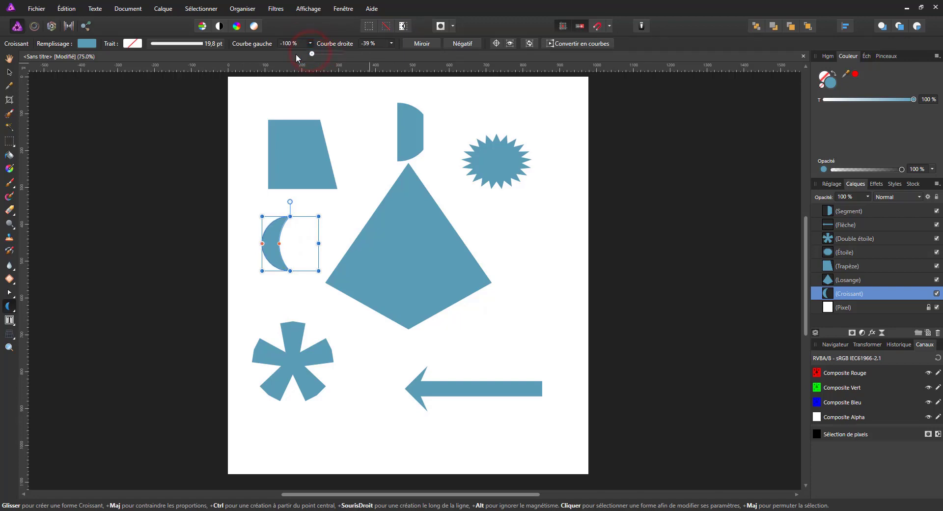
Step: Draw a gear (Rouage) beside the diamond's right corner, below the spiky star
left_click(3, 304)
left_click(11, 306)
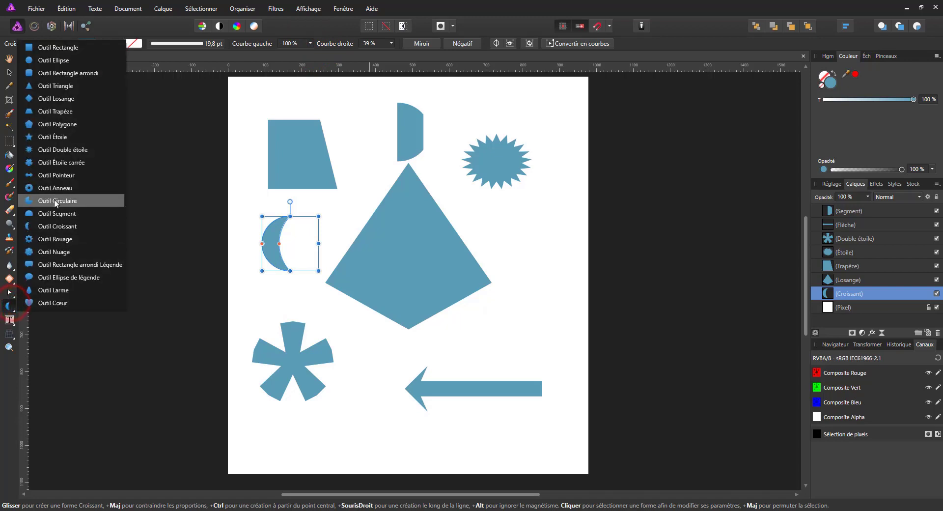
left_click(61, 239)
left_click_drag(551, 222, 485, 283)
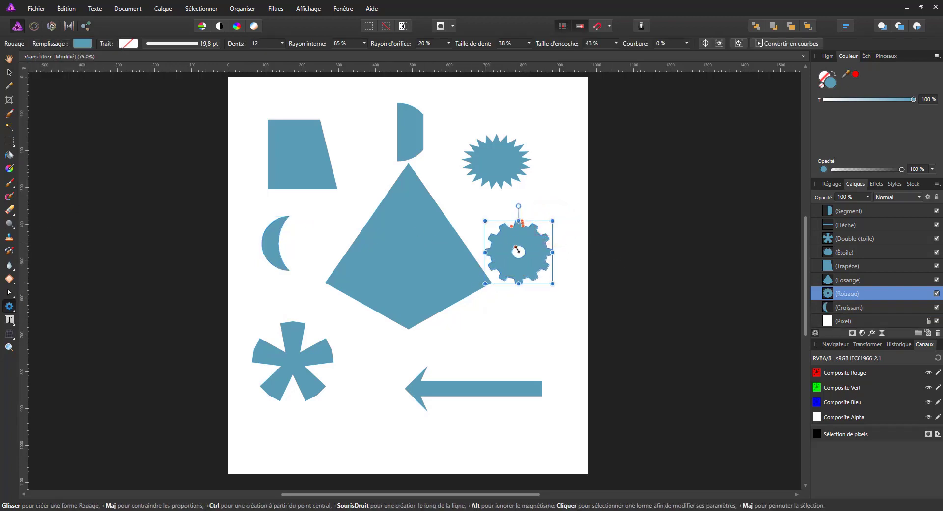
Step: Set the gear's notch size to 74 % and its hole radius to 49 %
left_click(521, 223)
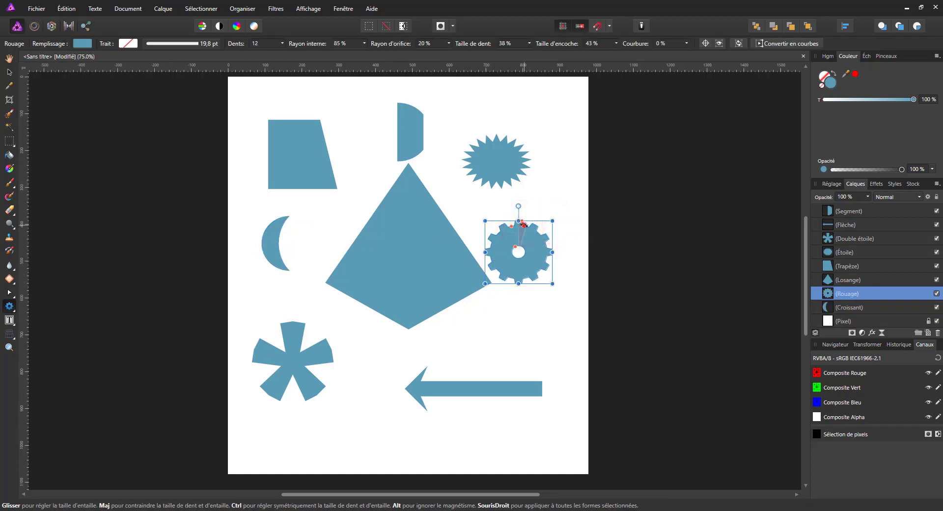
left_click_drag(524, 224, 530, 222)
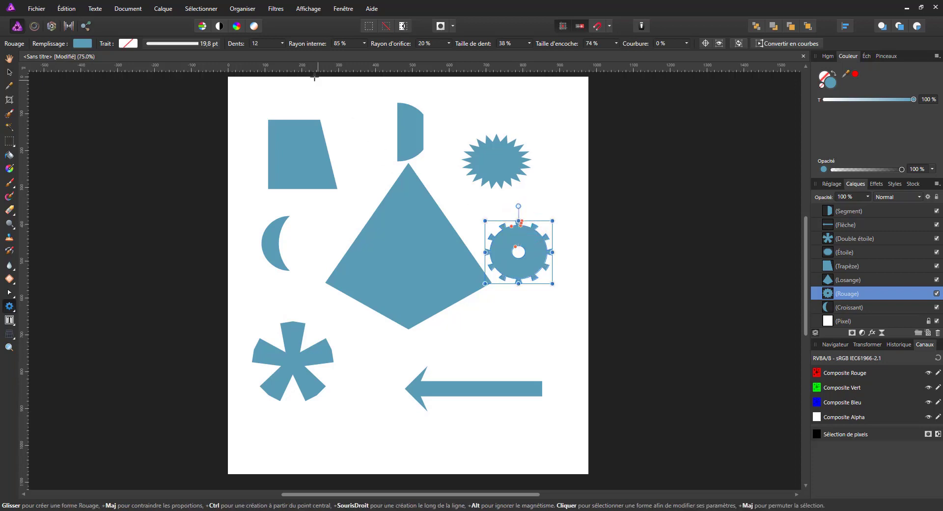
mouse_move(450, 54)
left_mouse_down()
mouse_move(480, 58)
mouse_move(468, 55)
left_mouse_up()
Step: Set the gear's tooth size to 64 % and reduce its notch size to make narrower gaps between the teeth
left_click(545, 42)
left_click(527, 44)
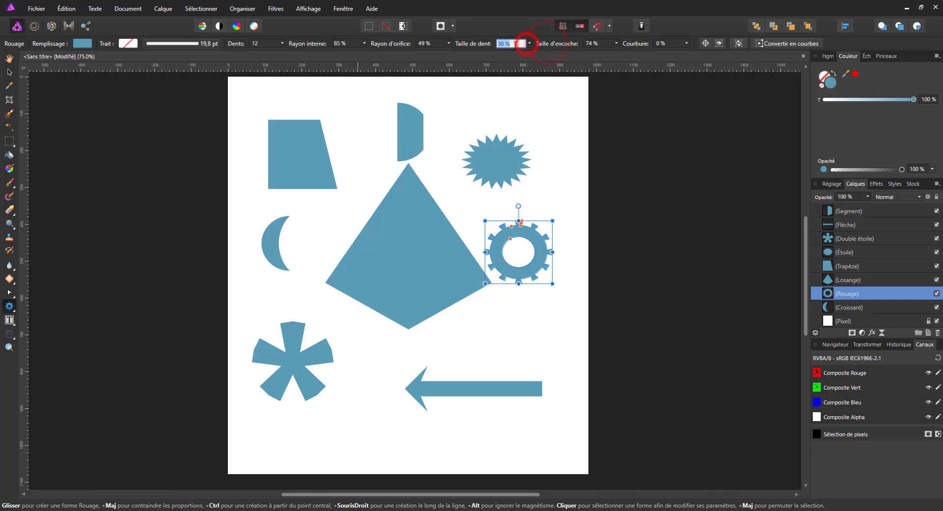
left_click_drag(537, 55, 546, 59)
left_click(615, 43)
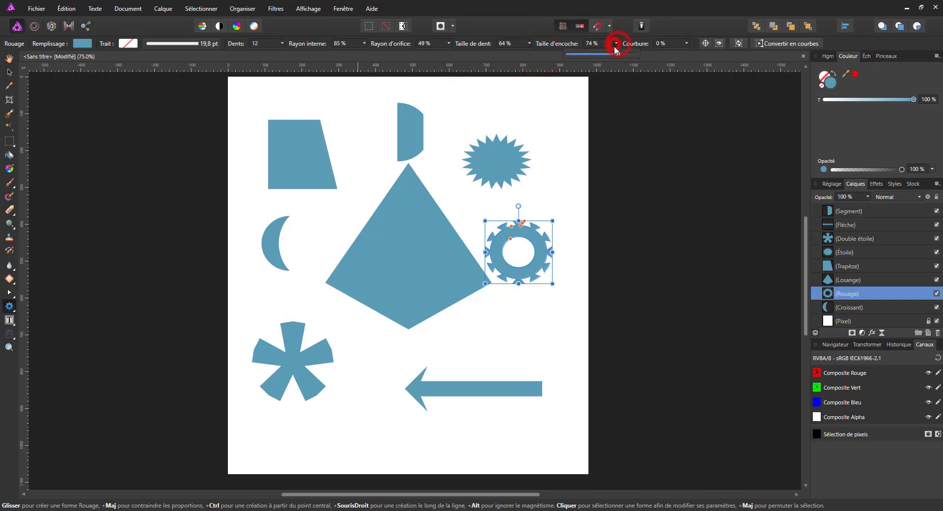
left_click(579, 54)
Step: Move the gear up and right, clear of the diamond, and shift the arrow up and right with the Move tool
left_click(9, 72)
left_click_drag(543, 255, 563, 251)
left_click(562, 304)
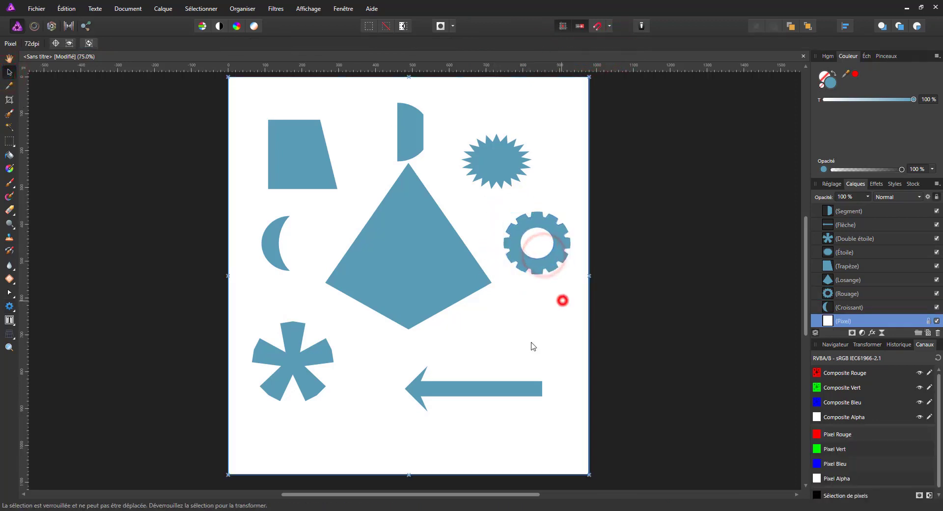
left_click(463, 383)
left_click_drag(485, 389, 508, 356)
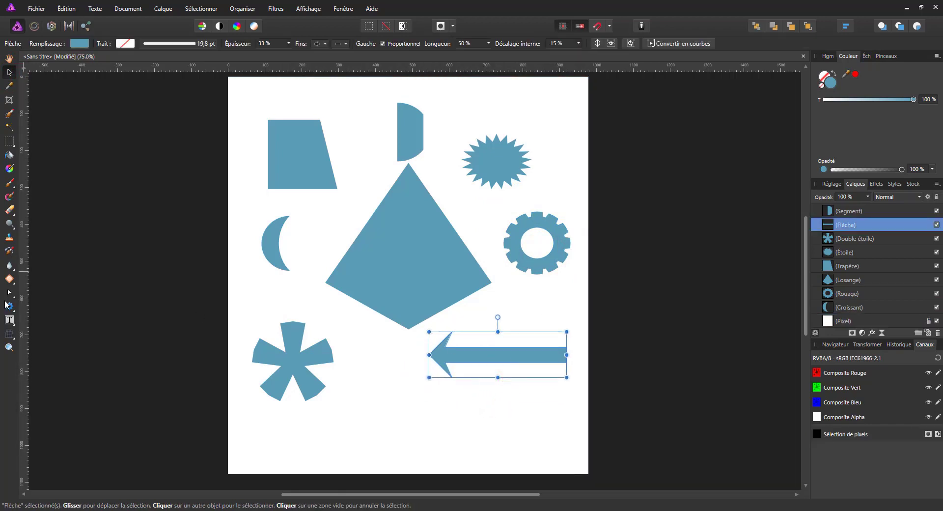
Step: Draw a wide cloud shape (Nuage) directly below the arrow
left_click(8, 305)
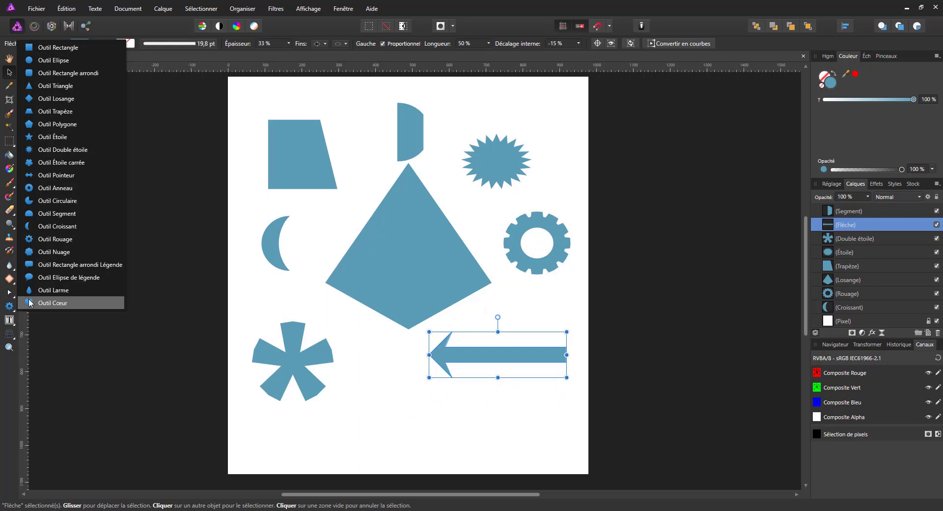
left_click(53, 251)
left_click_drag(390, 368, 524, 451)
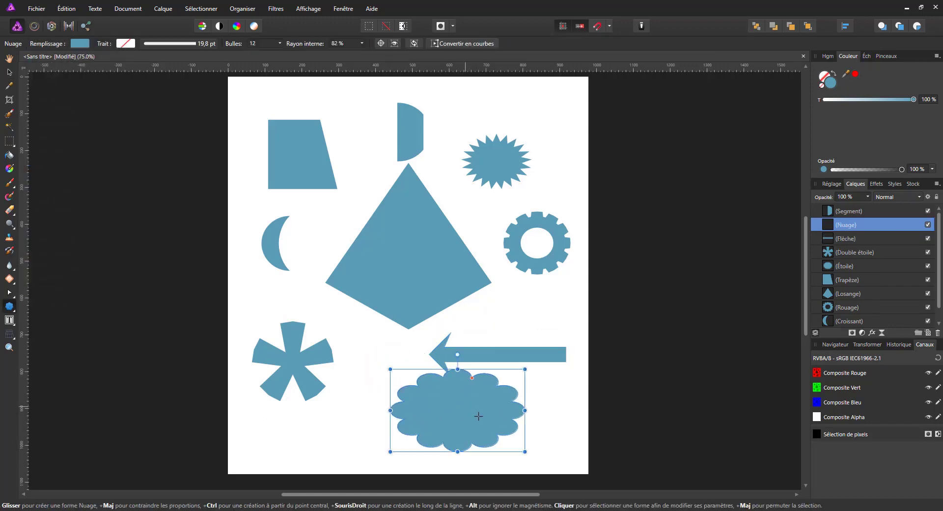
left_click_drag(481, 420, 462, 407)
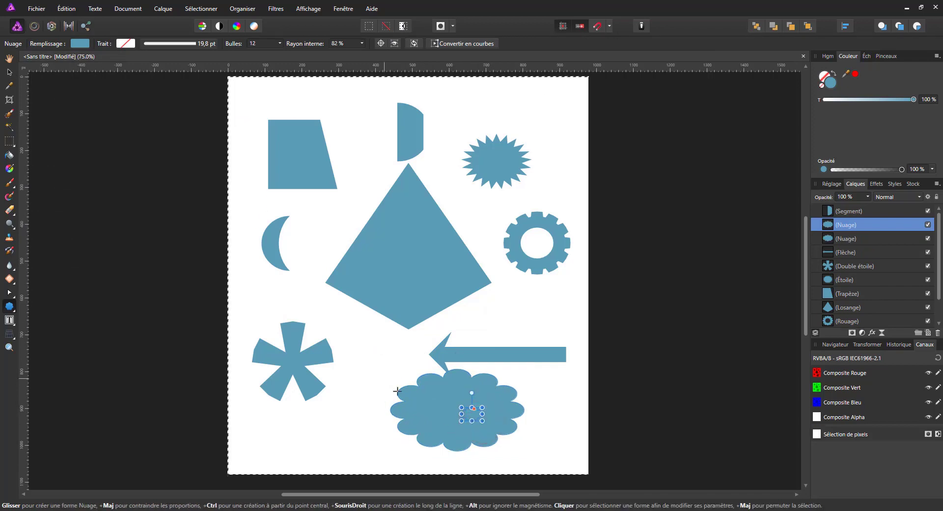
key("ctrl+z")
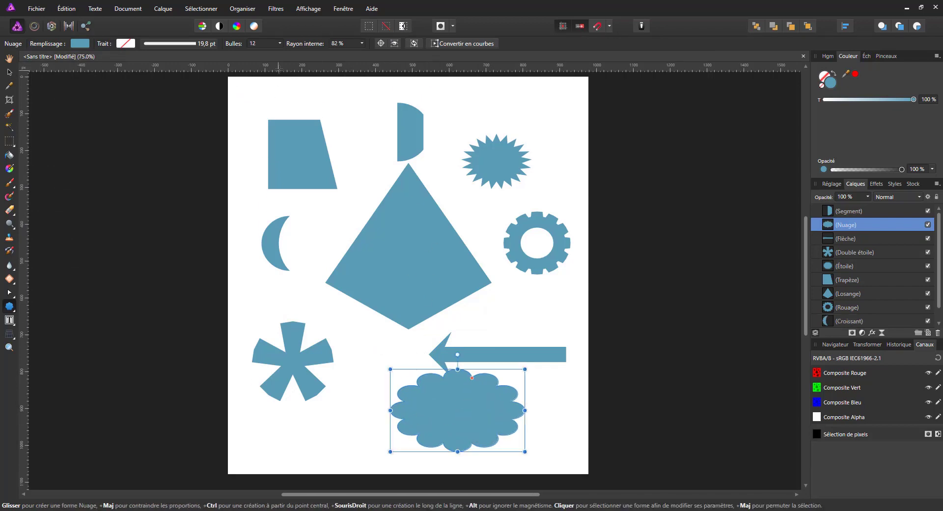
Step: Set the cloud's inner radius to 78 % and its bubbles to 6, and shrink it to about half size toward its lower-left corner
left_click(362, 42)
mouse_move(363, 53)
left_mouse_down()
mouse_move(326, 54)
mouse_move(361, 53)
left_mouse_up()
left_click(281, 42)
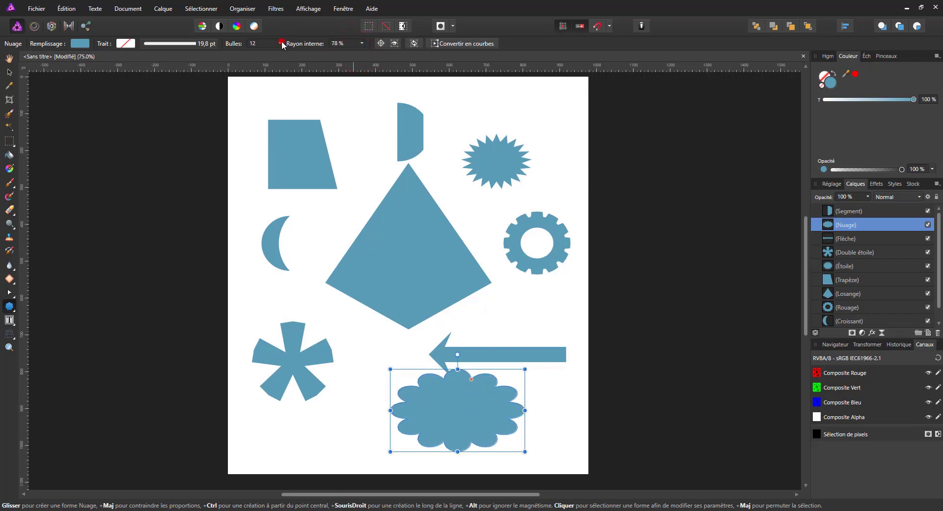
mouse_move(281, 54)
left_mouse_down()
mouse_move(317, 55)
mouse_move(273, 56)
left_mouse_up()
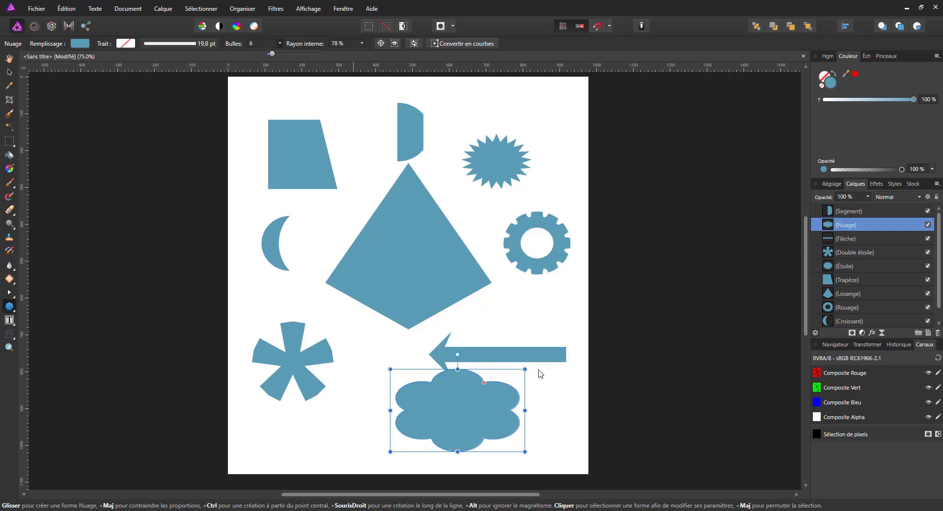
left_click_drag(525, 369, 460, 407)
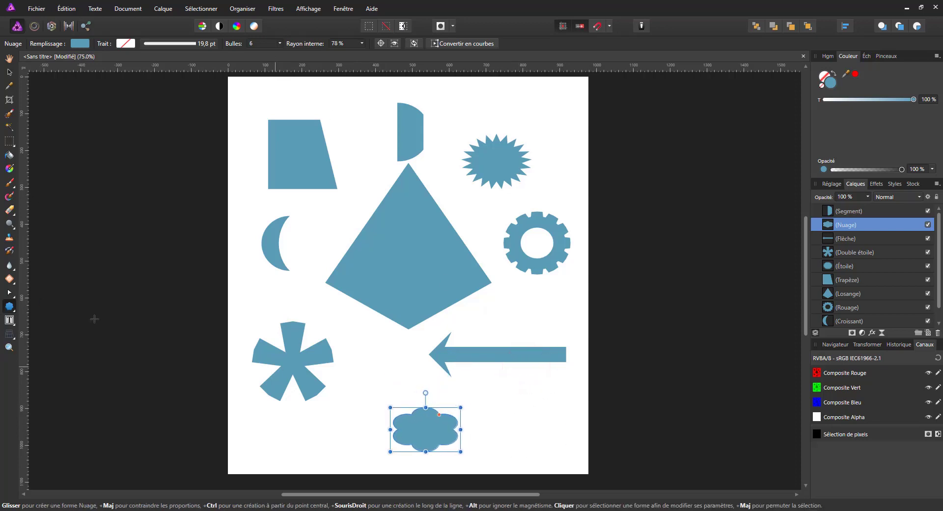
Step: Draw a rounded-rectangle callout in the page's upper-right corner, above the spiky star
left_click(9, 306)
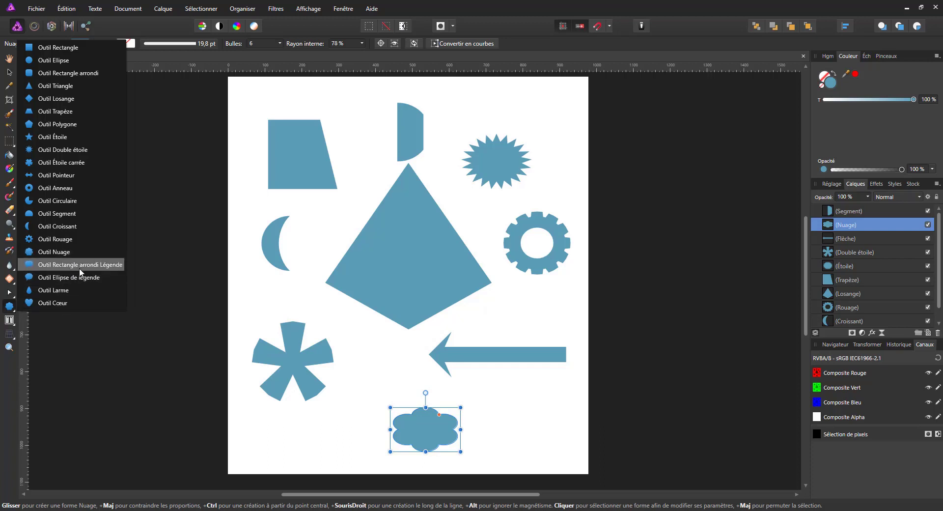
left_click(89, 263)
left_click_drag(459, 90, 548, 126)
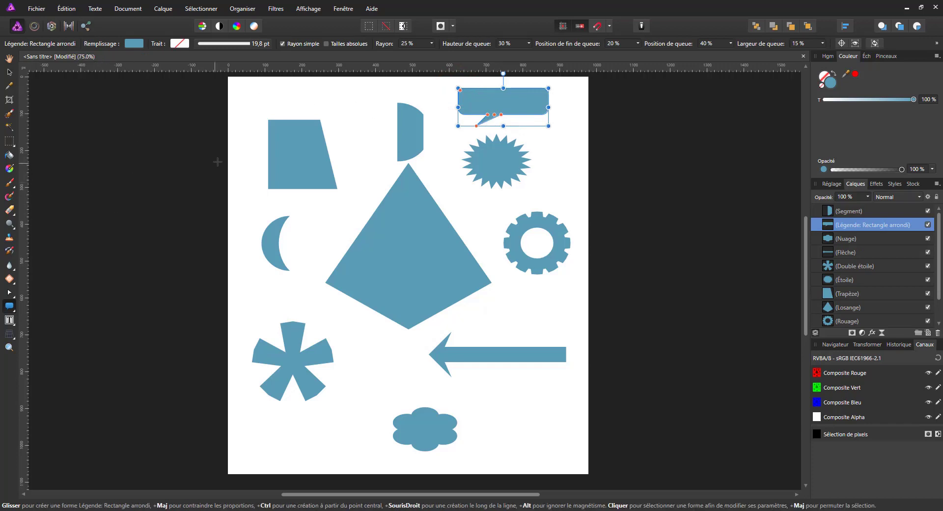
Step: Draw an ellipse callout in the page's lower-right area, beside the cloud
left_click(10, 305)
left_click(69, 277)
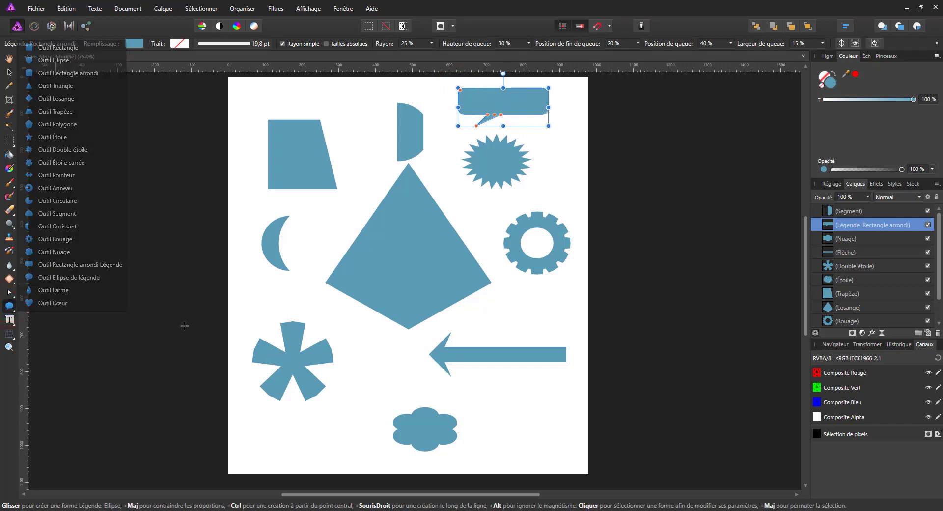
left_click_drag(546, 403, 485, 443)
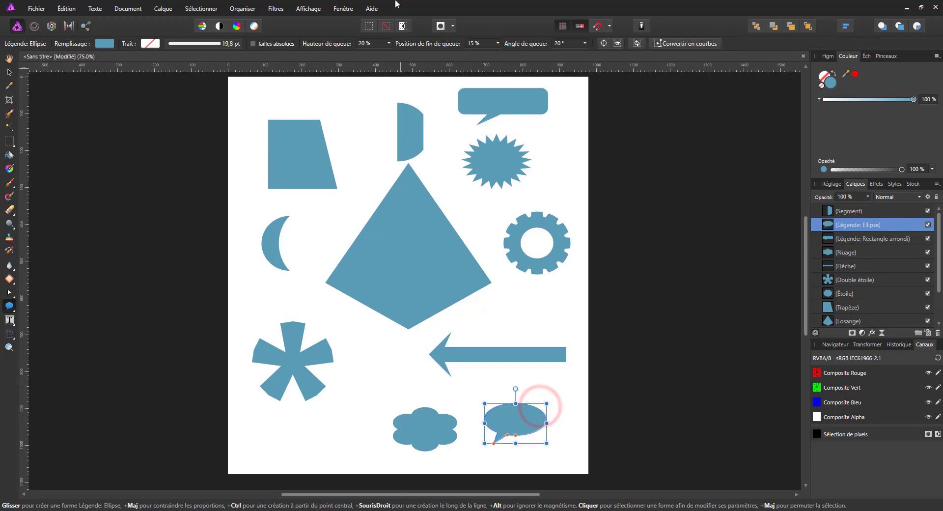
Step: Set the ellipse callout's tail end position to 28 %, tail angle to 12° and tail height to 37 %
left_click(498, 43)
mouse_move(501, 54)
left_mouse_down()
mouse_move(555, 54)
mouse_move(506, 54)
left_mouse_up()
left_click(584, 43)
mouse_move(583, 53)
left_mouse_down()
mouse_move(596, 55)
mouse_move(583, 58)
left_mouse_up()
left_click(388, 43)
mouse_move(390, 53)
left_mouse_down()
mouse_move(413, 55)
mouse_move(401, 57)
left_mouse_up()
Step: Draw a narrow teardrop (Larme) between the double star and the cloud
left_click(9, 309)
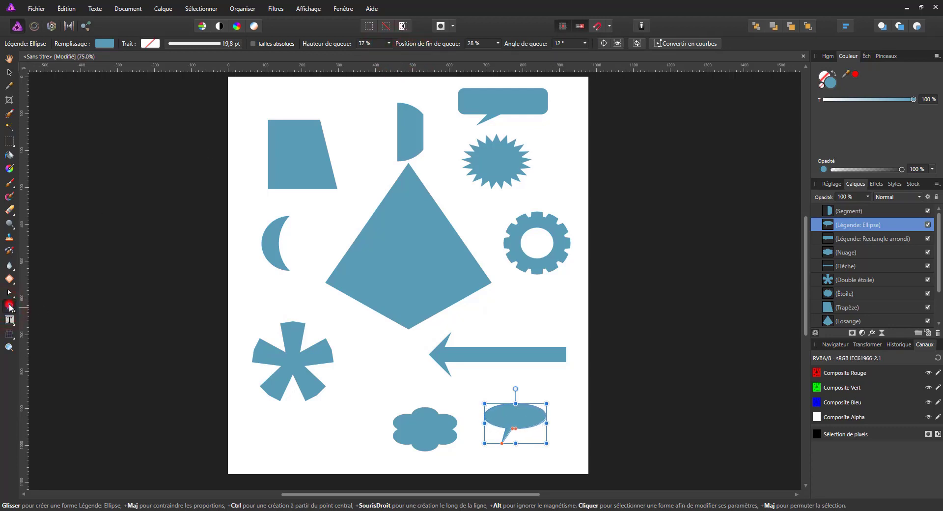
left_click(47, 290)
left_click_drag(386, 369, 353, 419)
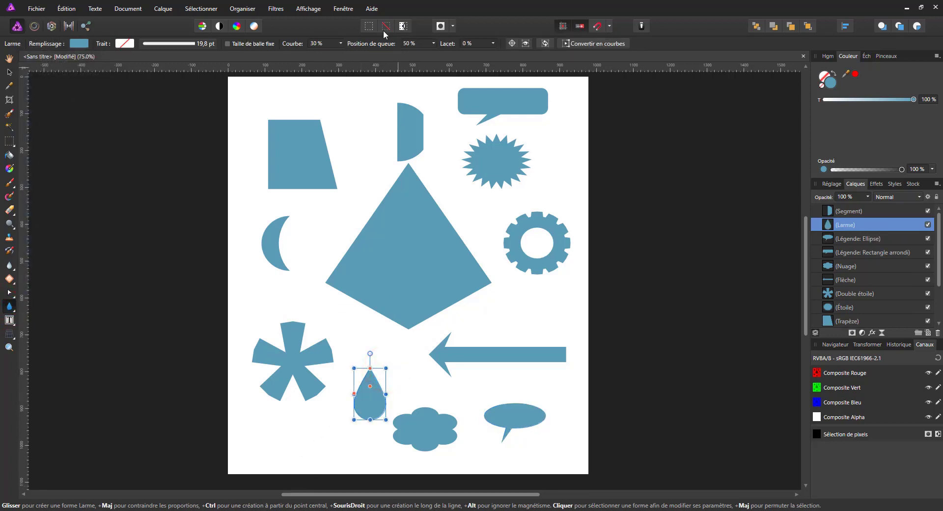
Step: Set the teardrop's curve to 0 % and its tail position to 46 %
left_click(340, 44)
left_click_drag(339, 54, 321, 66)
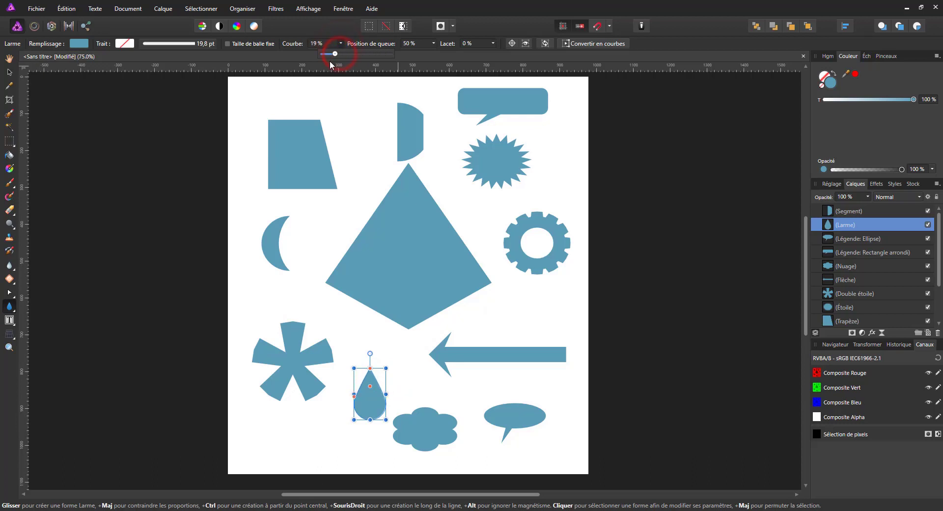
left_click(427, 43)
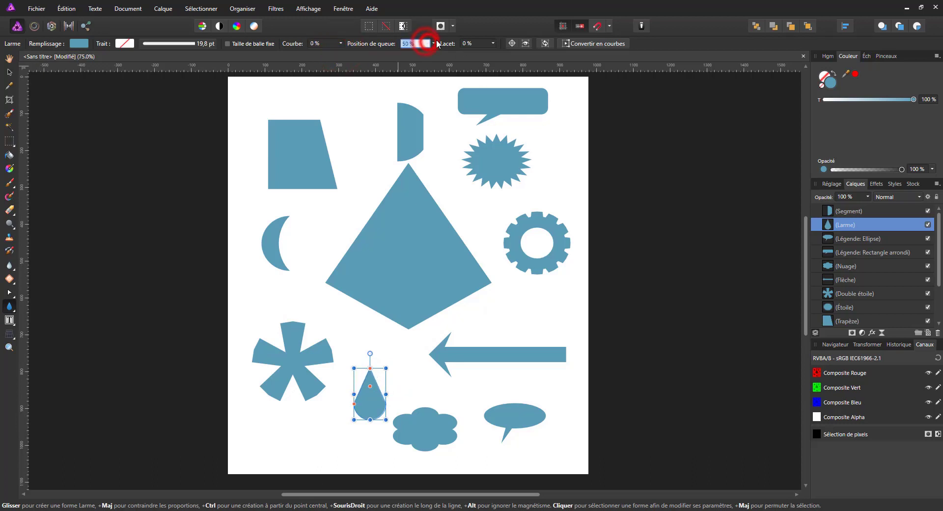
left_click(432, 43)
left_click_drag(458, 56, 434, 59)
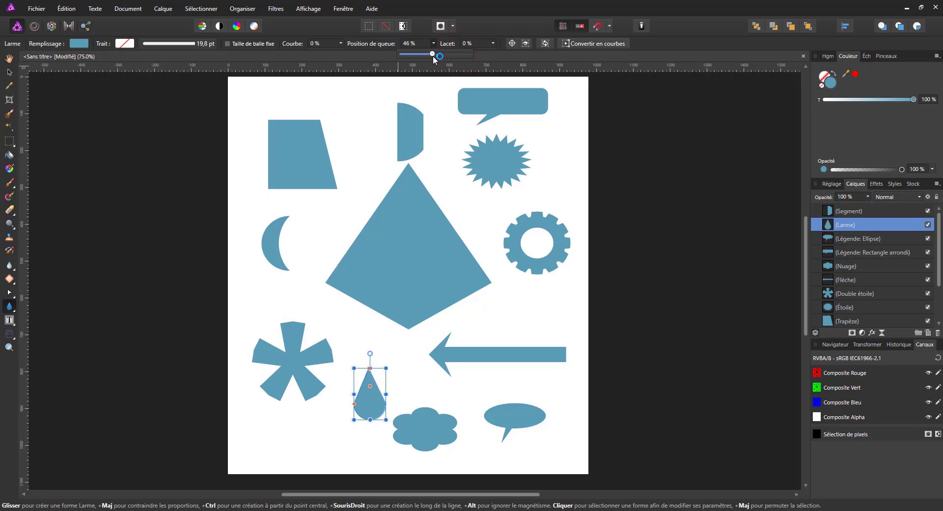
Step: Set the teardrop's bend (Lacet) to 100 %
left_click(493, 43)
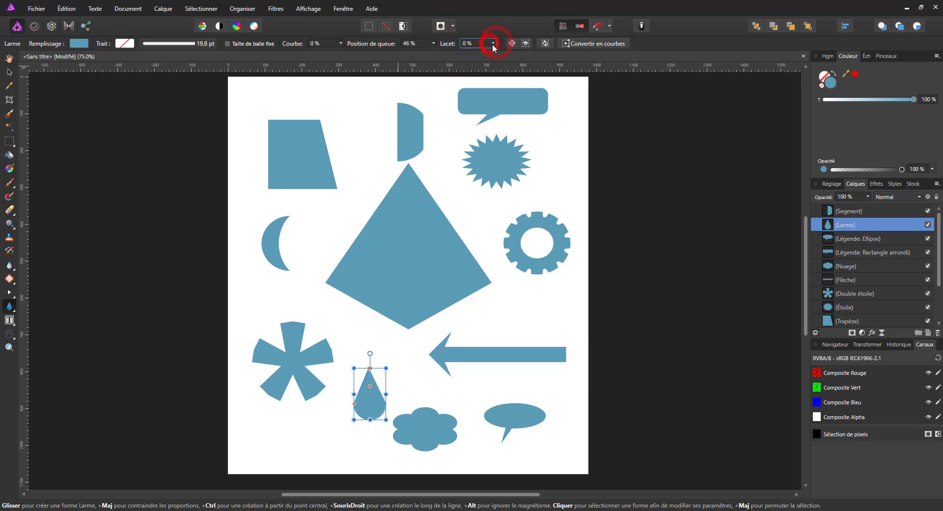
left_click(493, 43)
left_click_drag(483, 55, 534, 63)
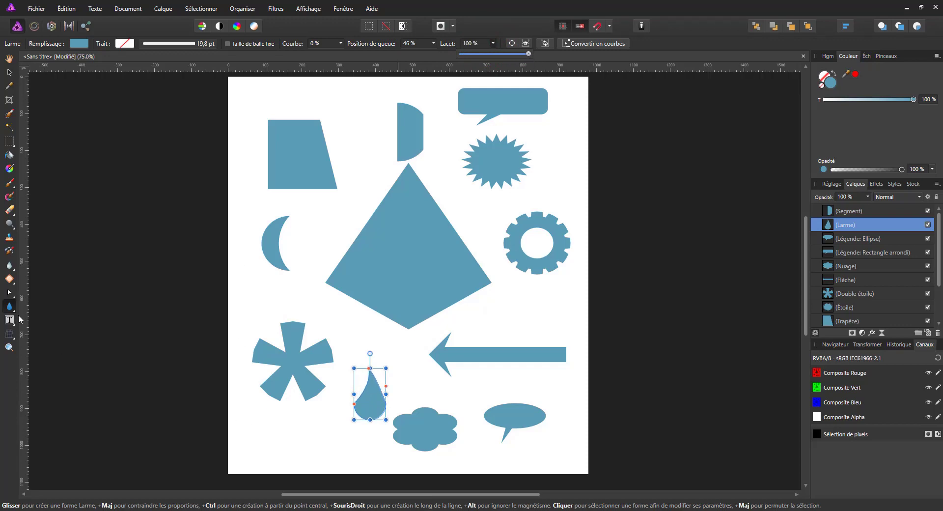
Step: Draw a small heart (Cœur) between the crescent and the large central kite shape
left_click(12, 302)
left_click(10, 307)
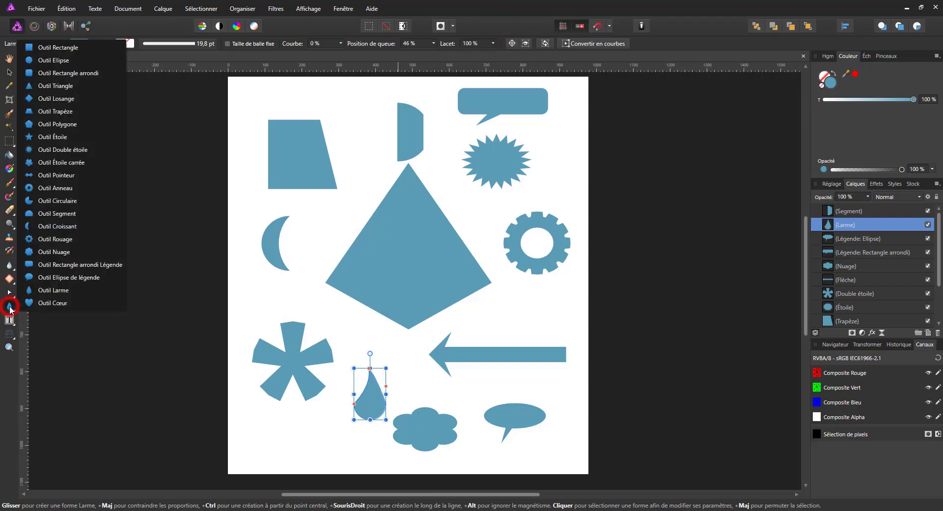
left_click(42, 306)
left_click_drag(342, 215, 301, 253)
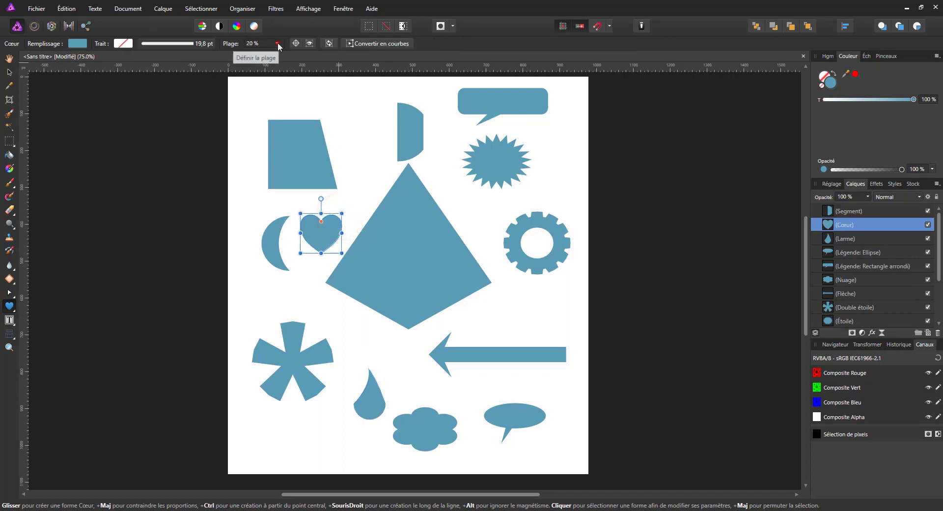
Step: Set the heart's spread (Plage) to 25 % and deselect all shapes
left_click(277, 43)
mouse_move(285, 54)
left_mouse_down()
mouse_move(265, 54)
mouse_move(279, 54)
left_mouse_up()
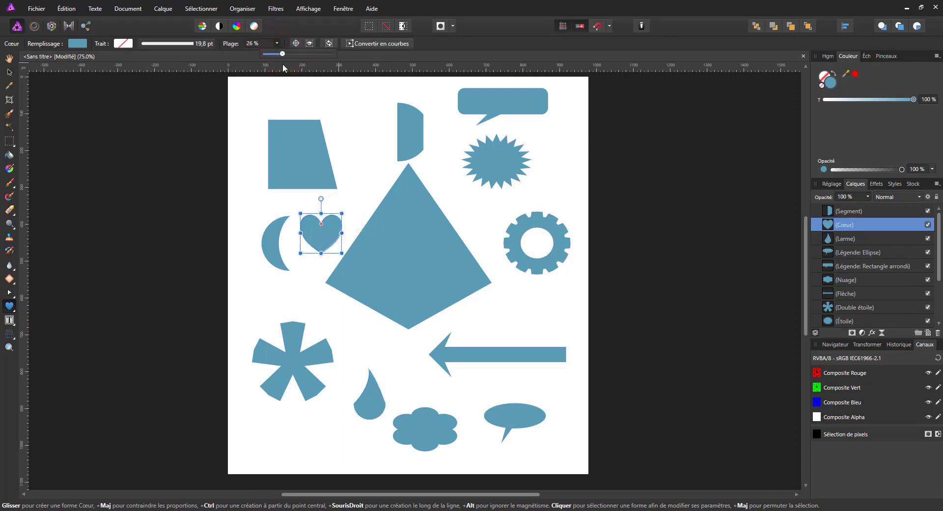
left_click(9, 72)
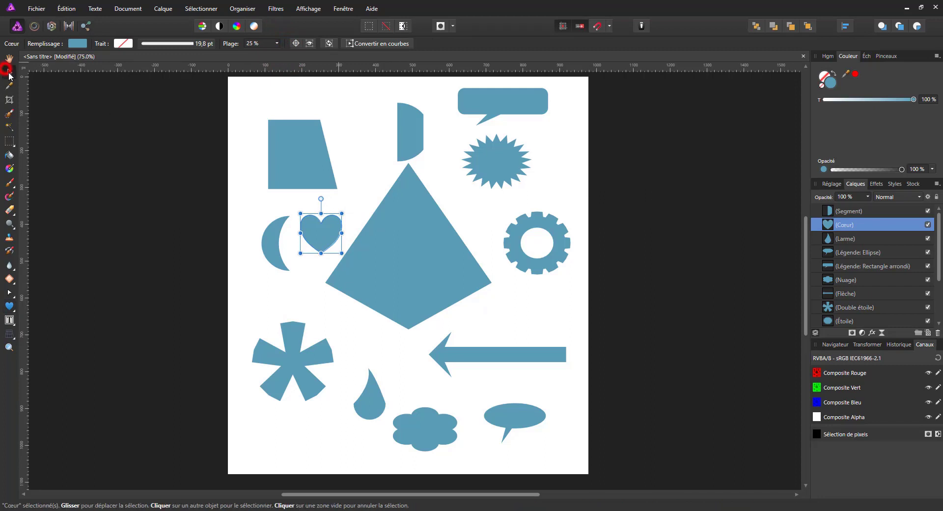
left_click(95, 90)
left_click_drag(210, 96, 84, 244)
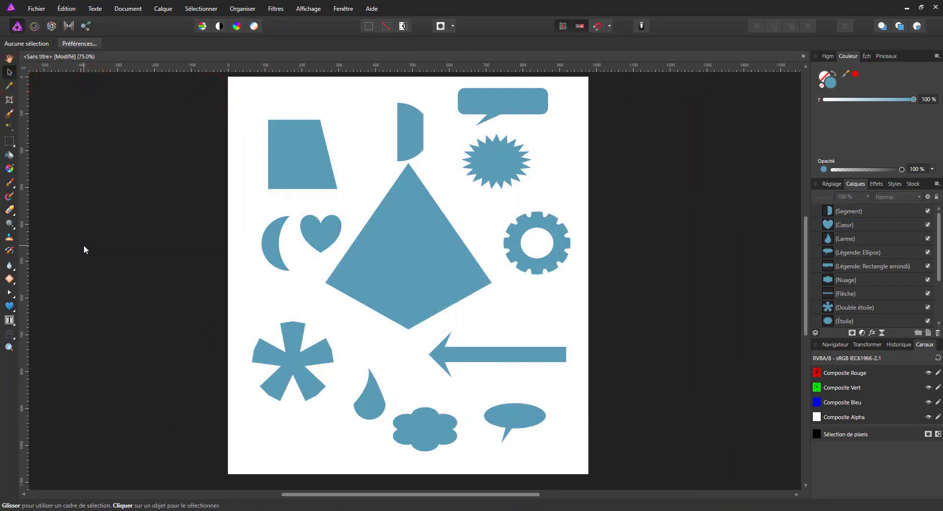